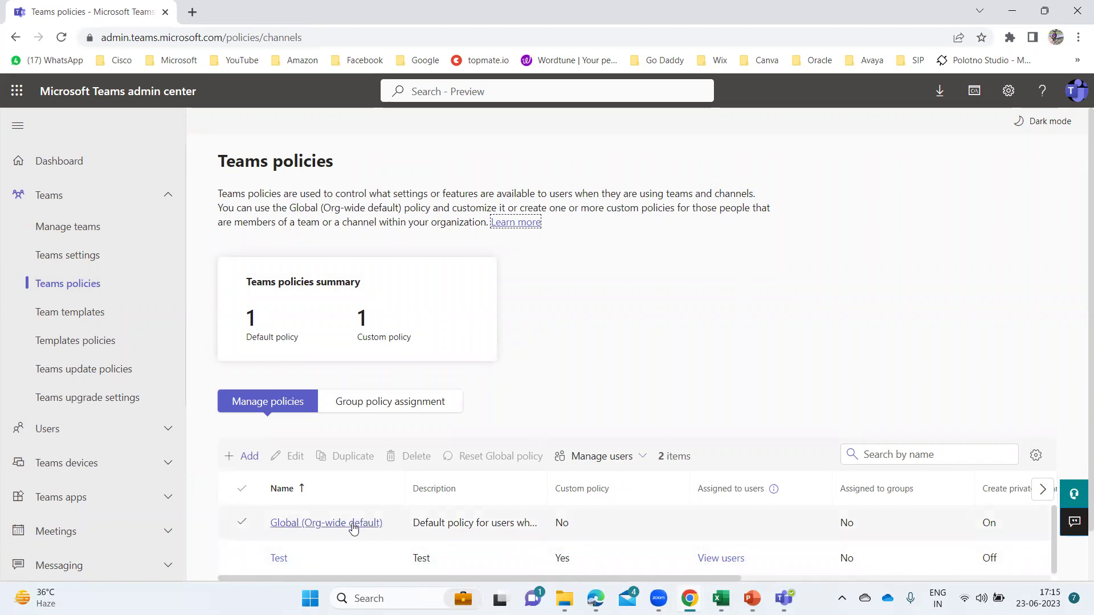
Leave the Teams policies and open the app permission policies under Teams apps.
click(353, 529)
click(168, 193)
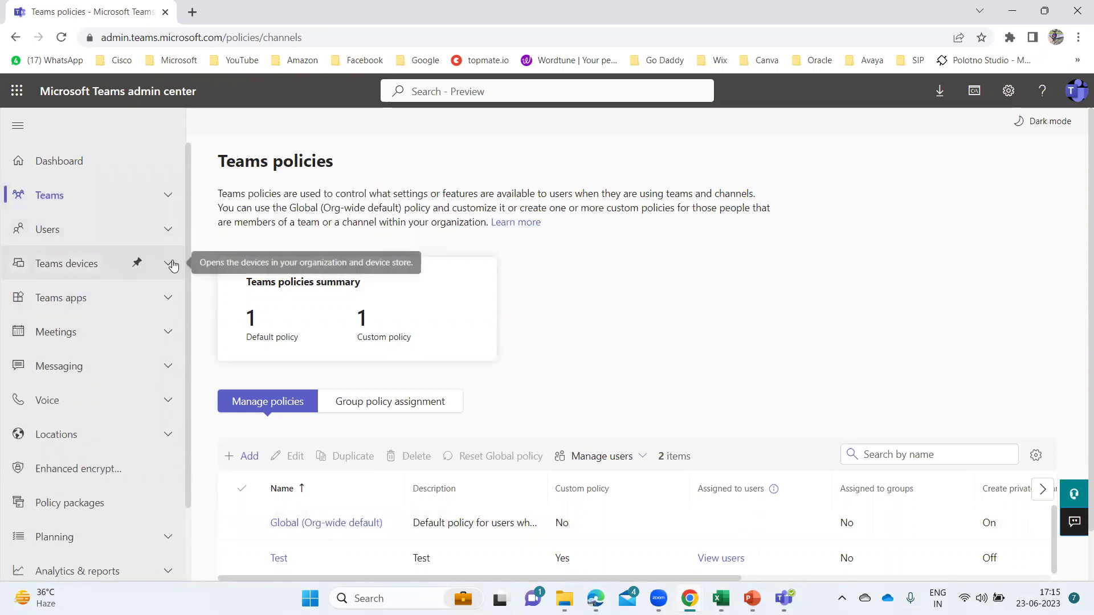
click(168, 298)
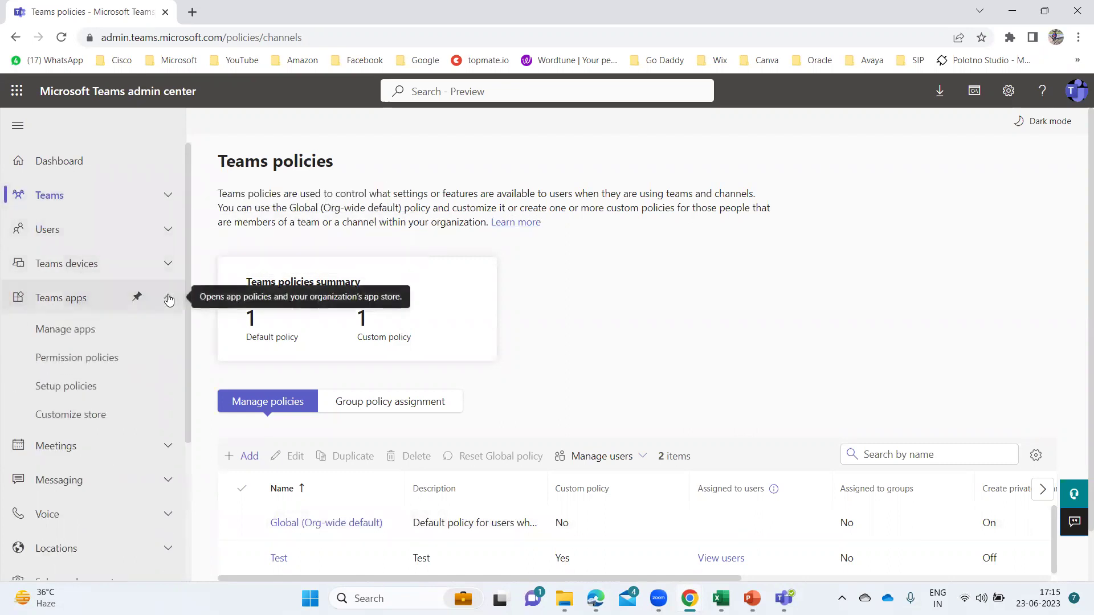
click(67, 363)
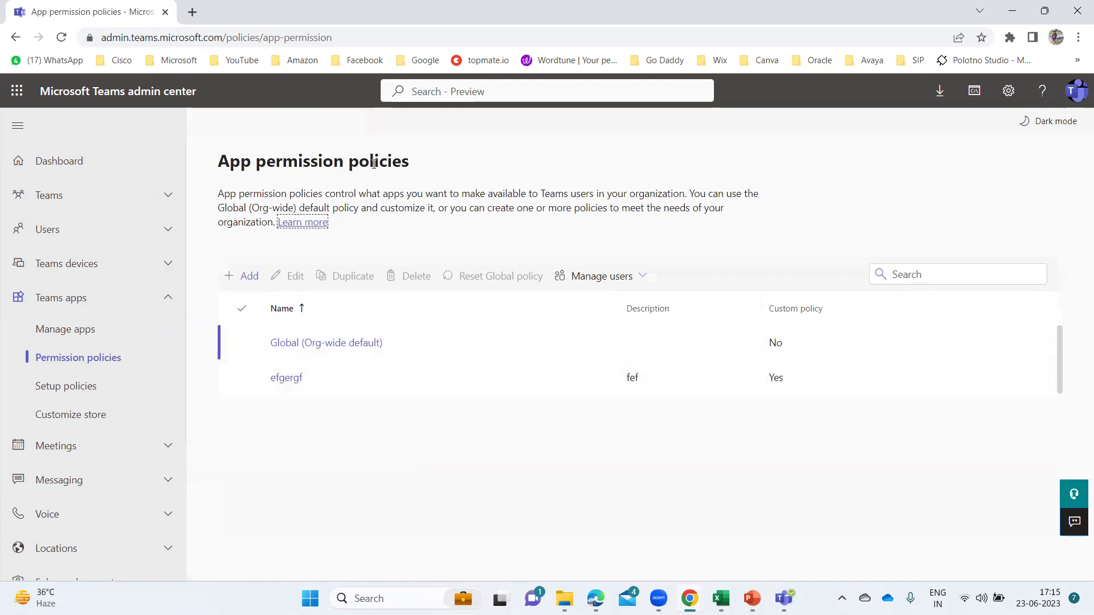
Open the meeting policies under Meetings and look through the list of default and custom policies.
click(168, 298)
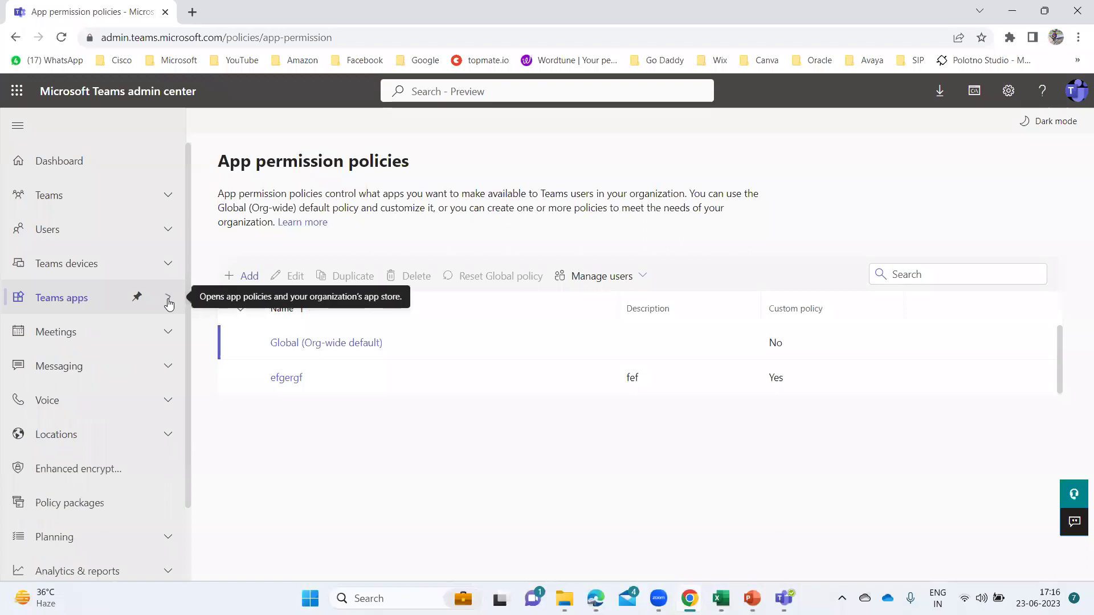
click(169, 333)
scroll(91, 411, down, 3)
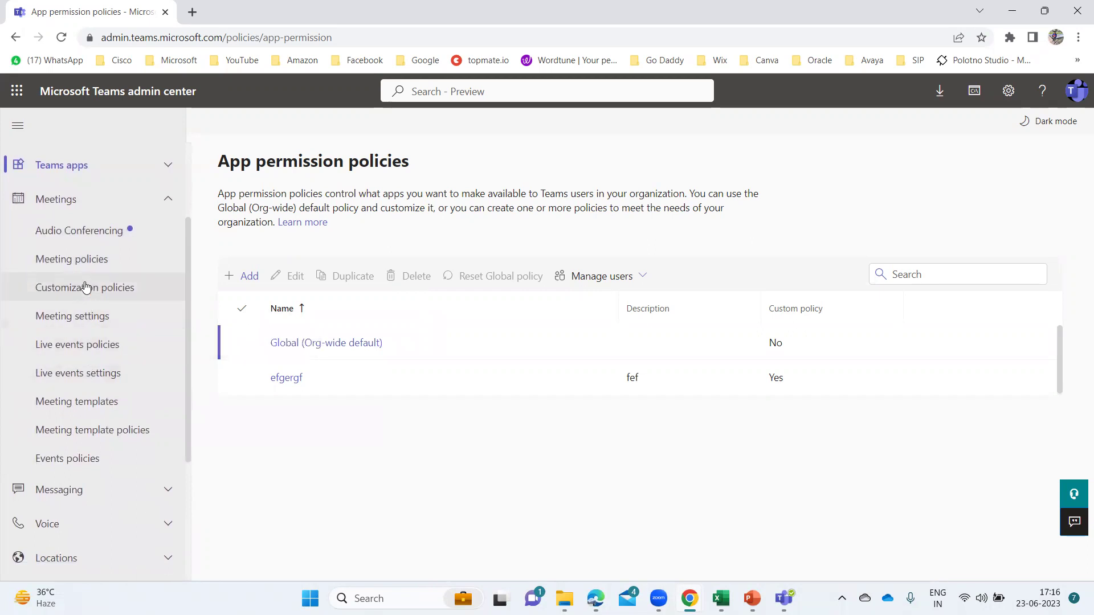
click(85, 261)
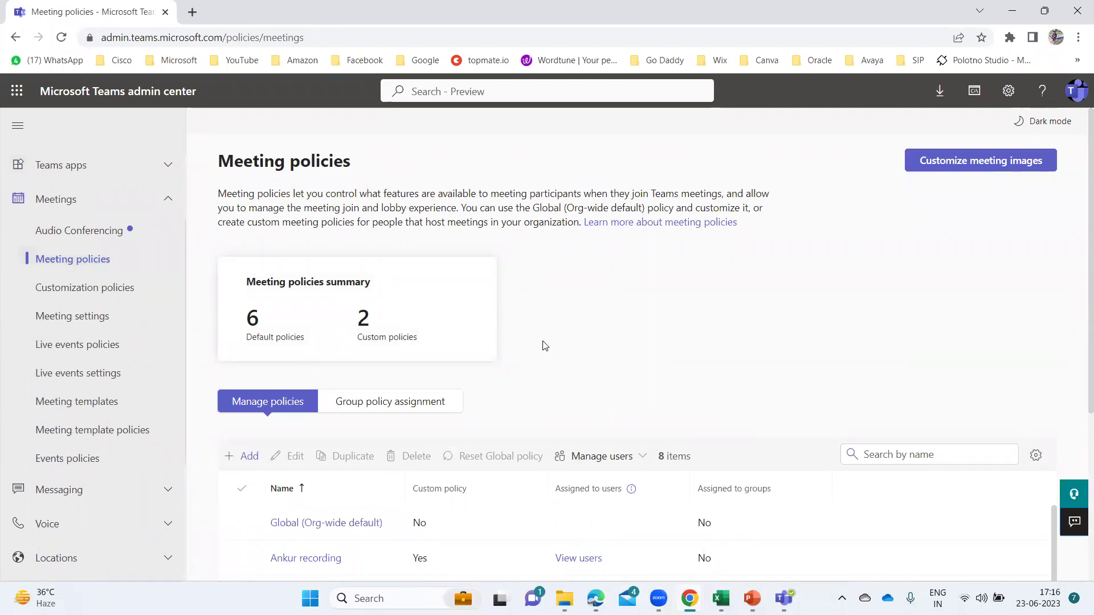
scroll(545, 345, down, 5)
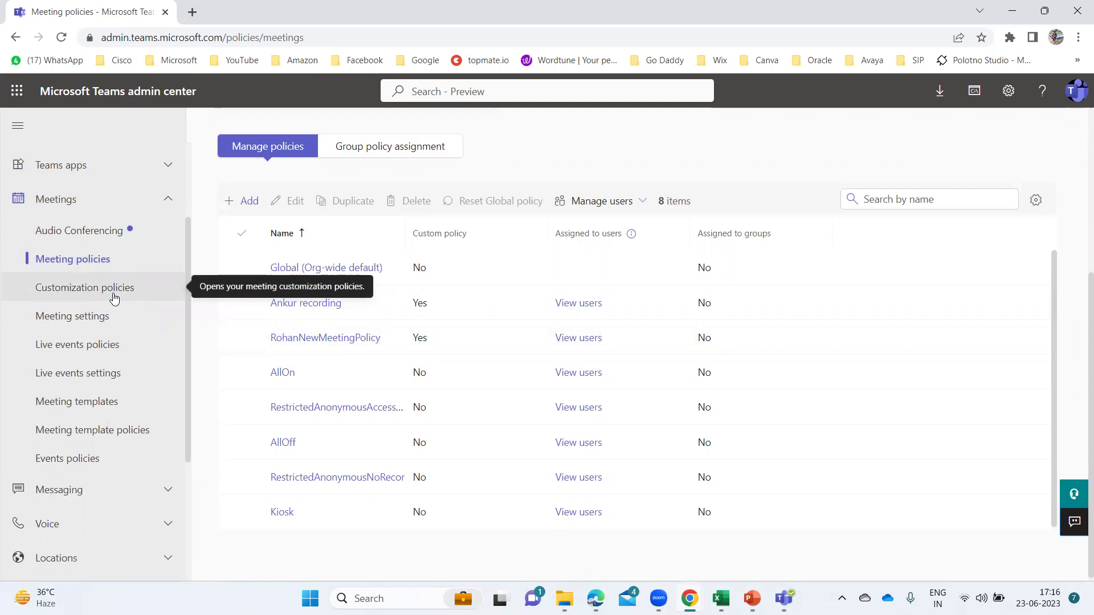
View the live events policies page, then collapse the Meetings section.
click(86, 354)
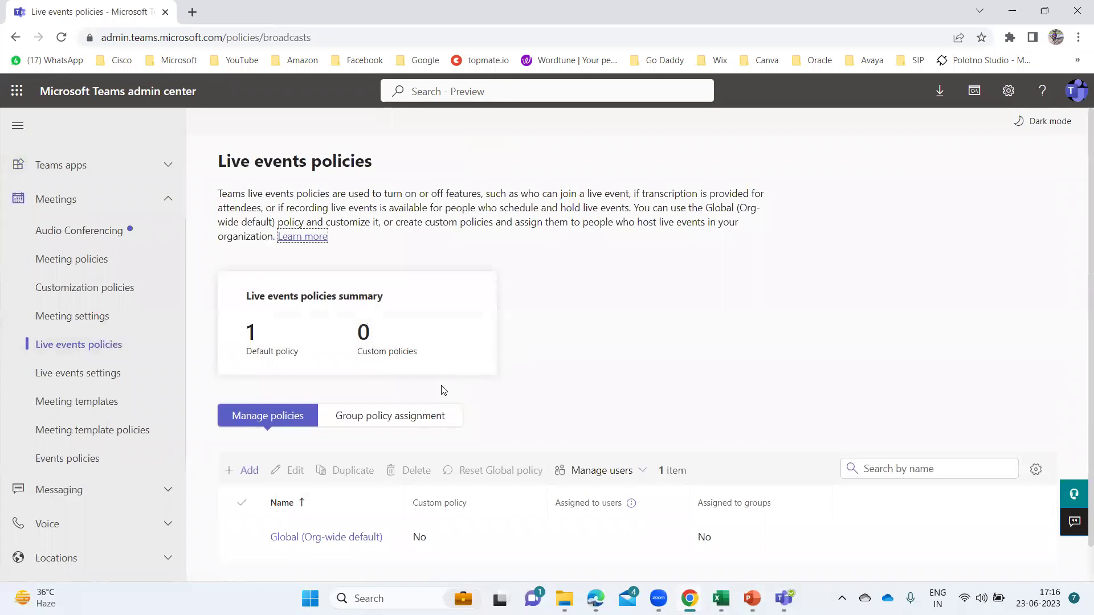
scroll(443, 391, down, 1)
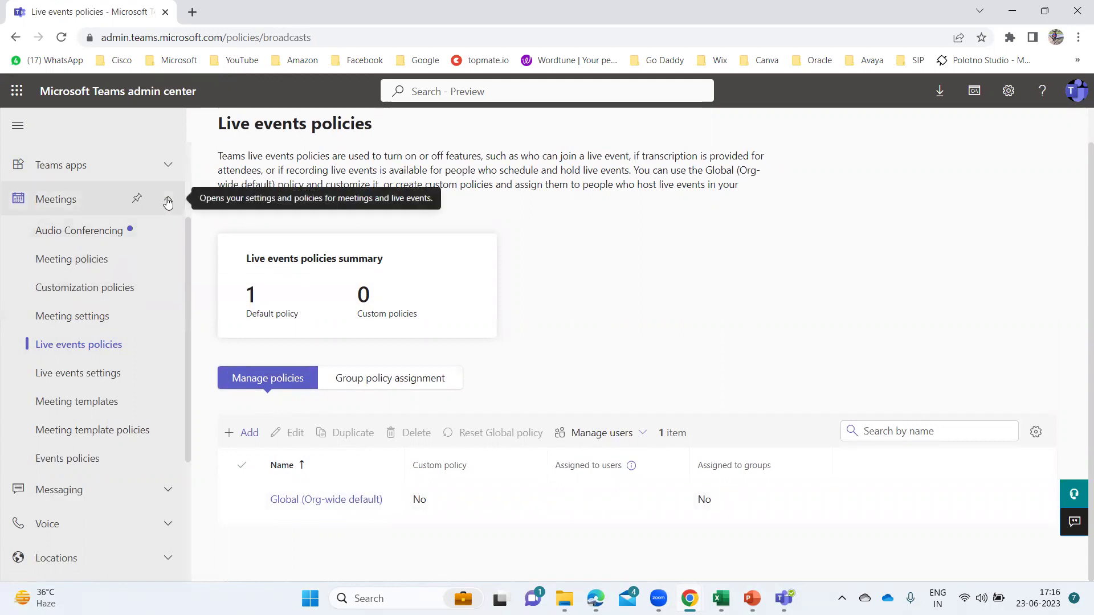
click(167, 203)
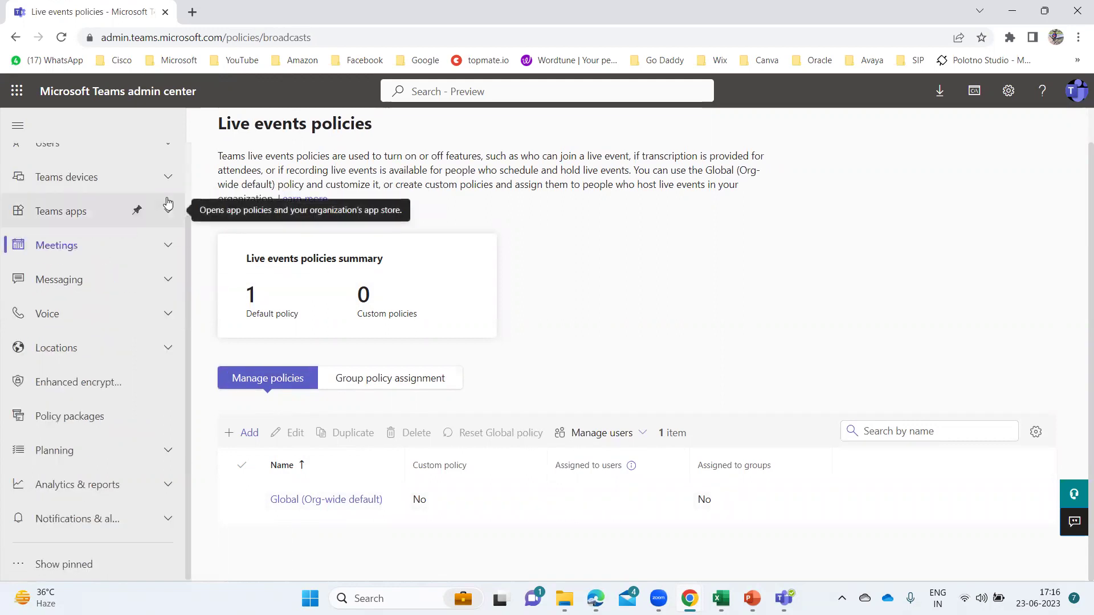
Open the Global (Org-wide default) messaging policy from the Messaging policies page.
click(168, 286)
click(80, 316)
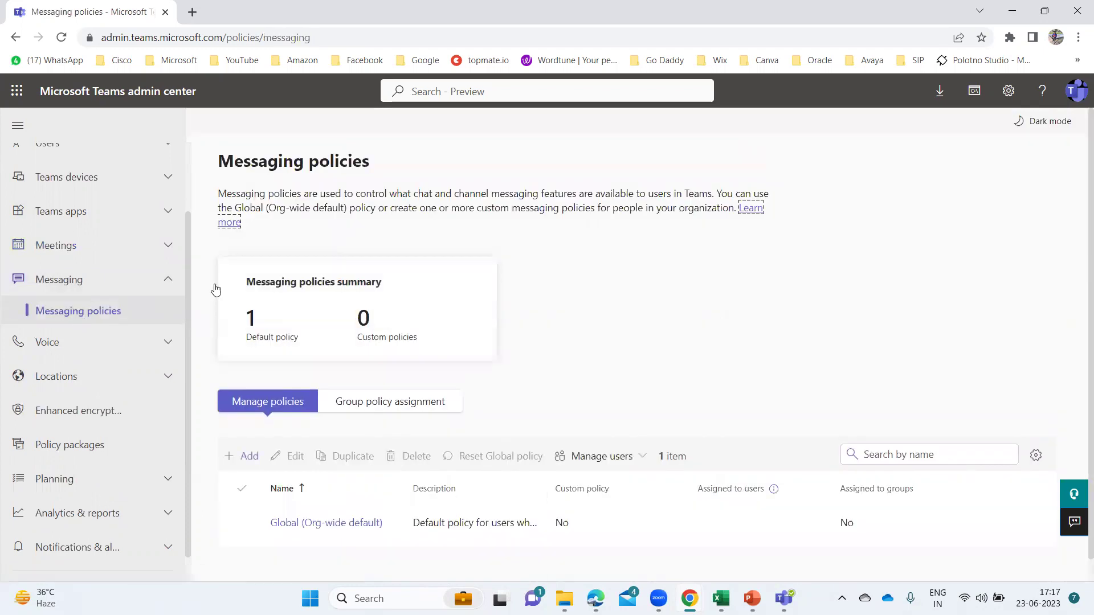
scroll(618, 330, down, 1)
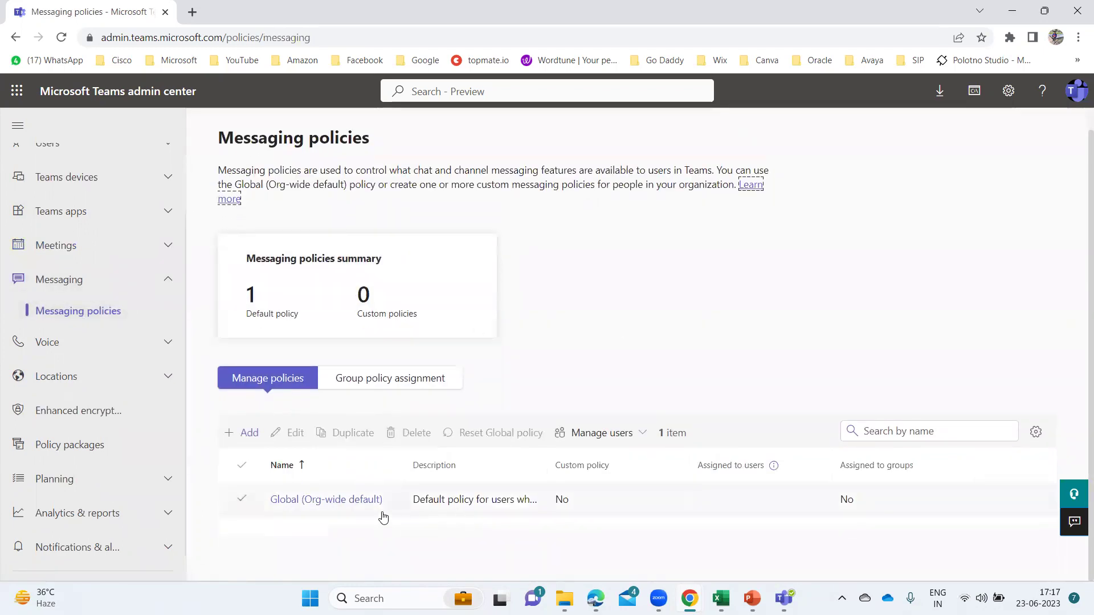
click(326, 501)
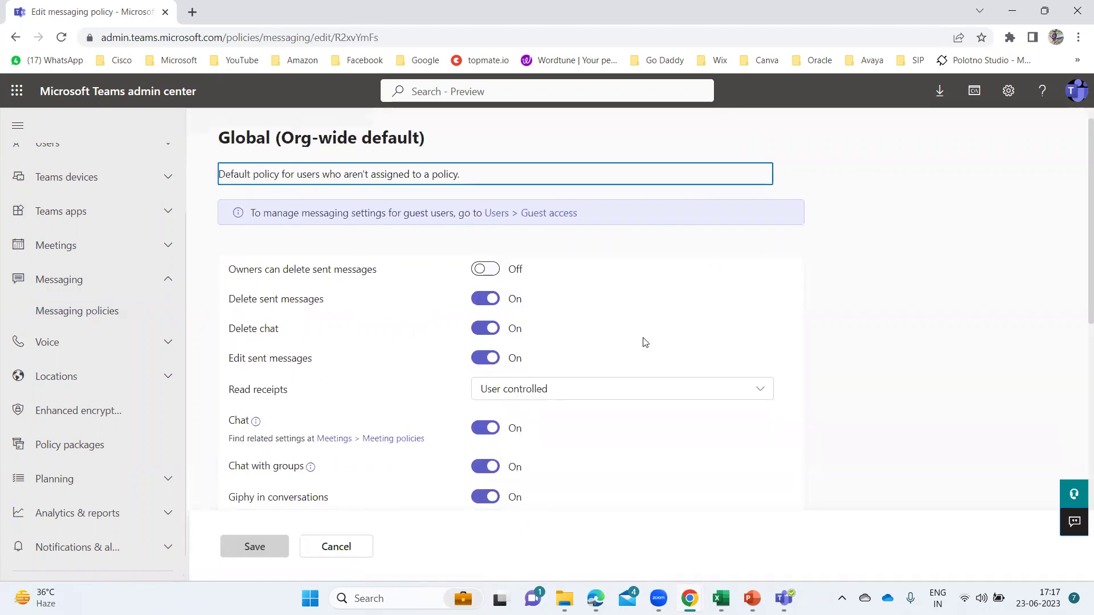
Examine the Global messaging policy's settings, from deleting and editing sent messages through chat, Giphy, memes and content reporting.
scroll(645, 342, down, 4)
scroll(645, 342, up, 4)
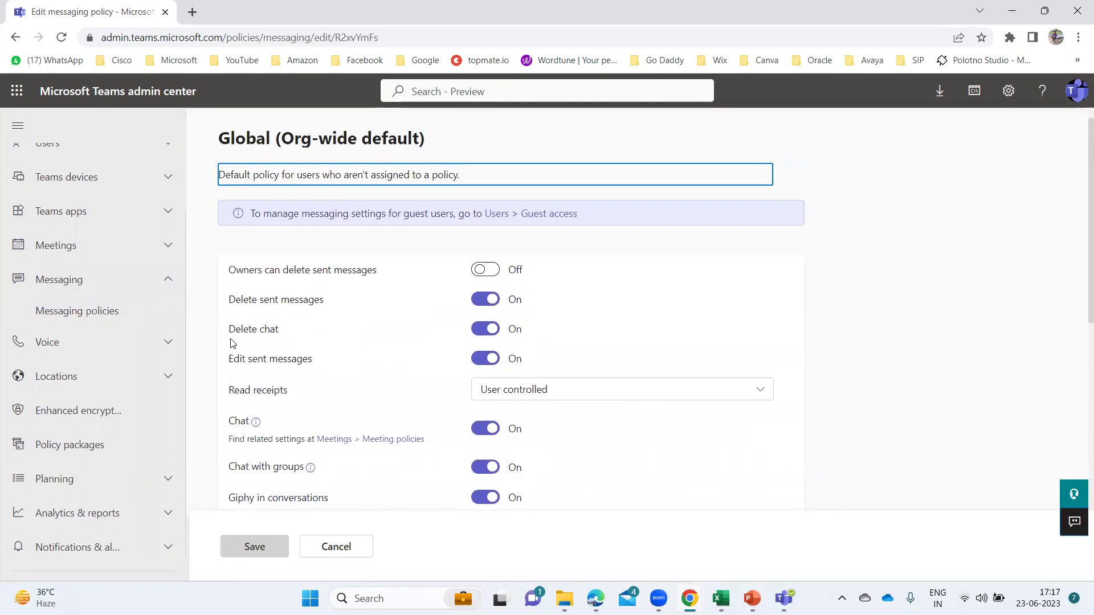
drag(314, 363, 226, 370)
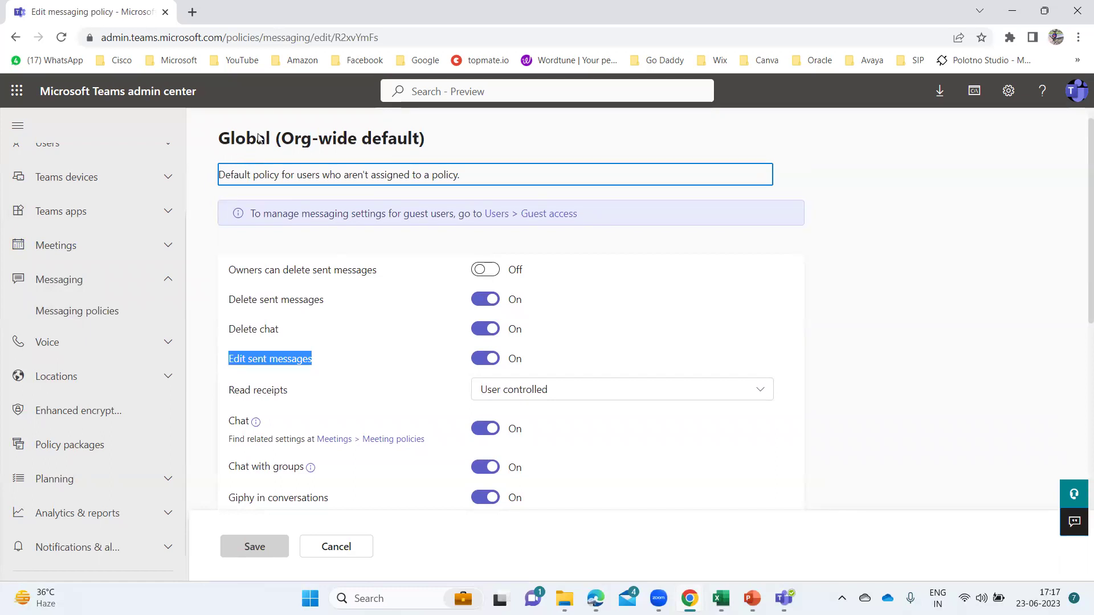
drag(219, 138, 431, 147)
click(430, 147)
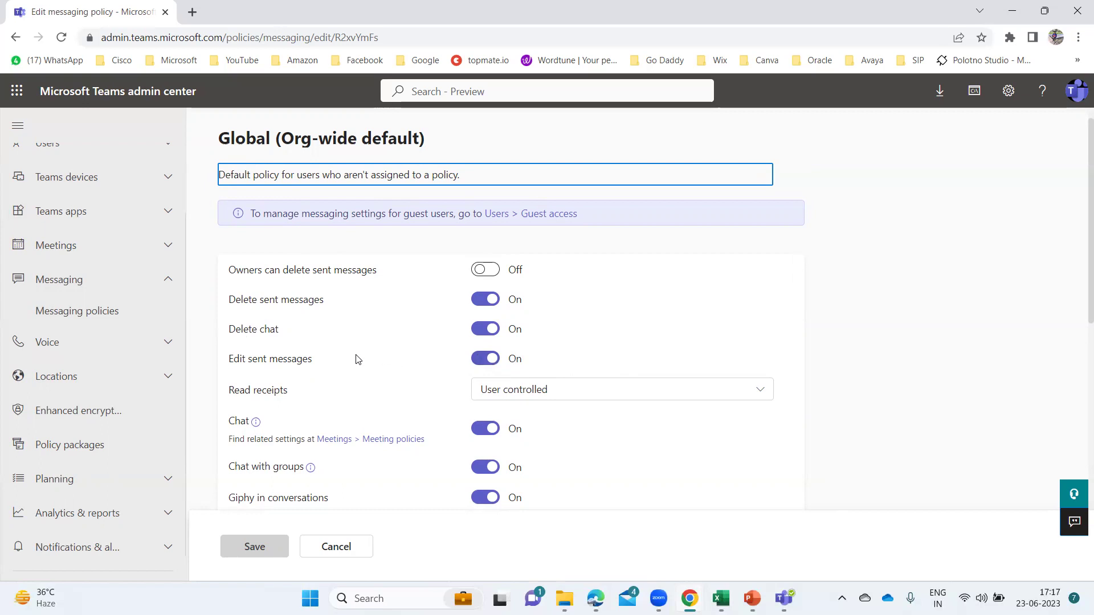
scroll(358, 359, down, 1)
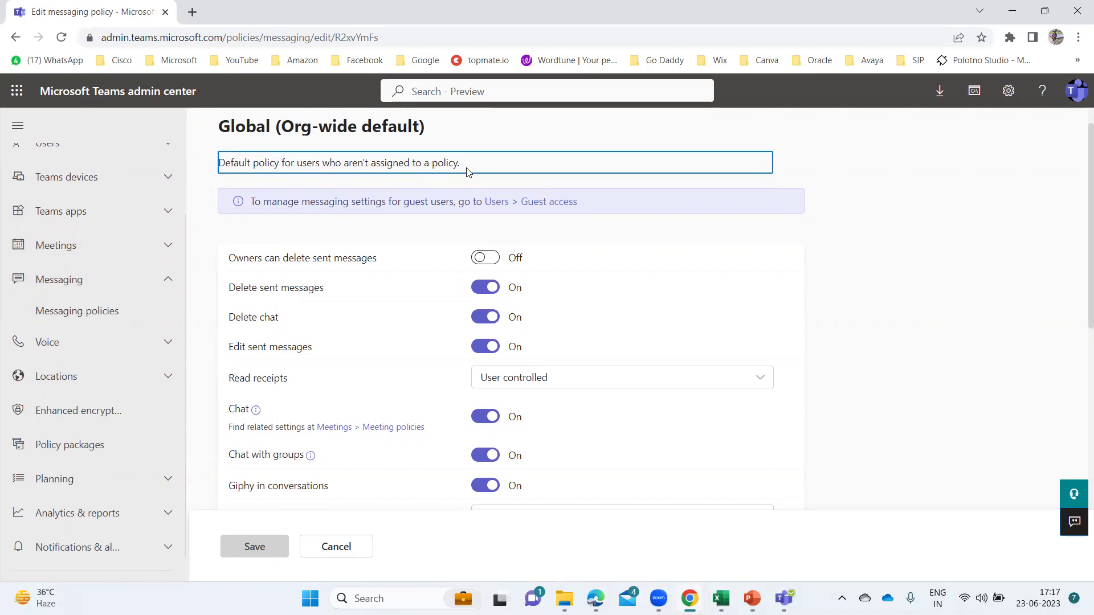
scroll(420, 336, down, 6)
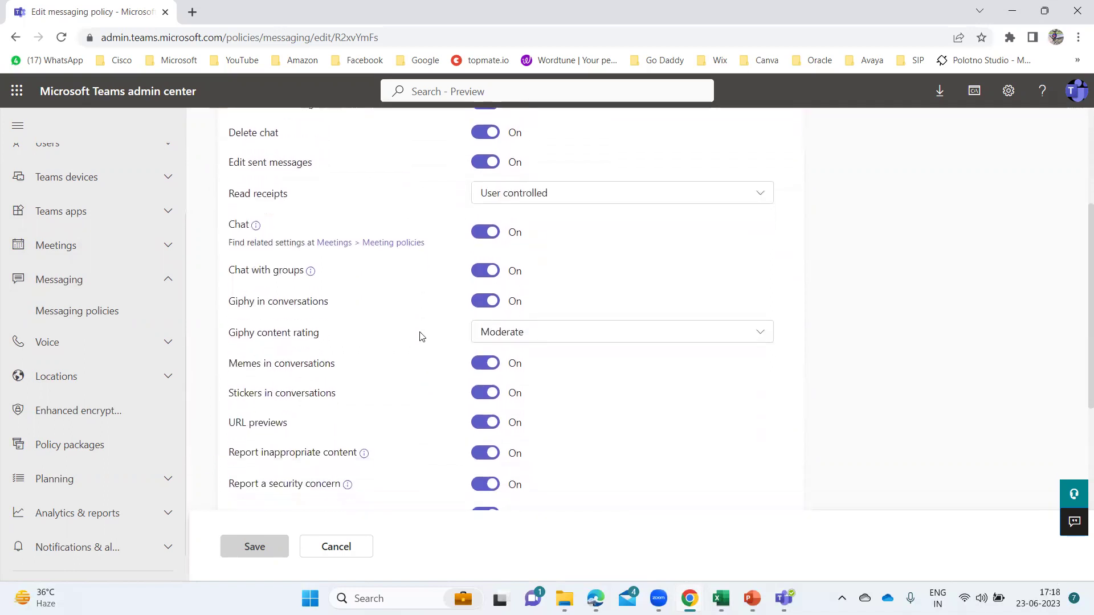
scroll(422, 337, down, 4)
scroll(422, 337, up, 10)
scroll(422, 337, up, 1)
scroll(311, 399, down, 3)
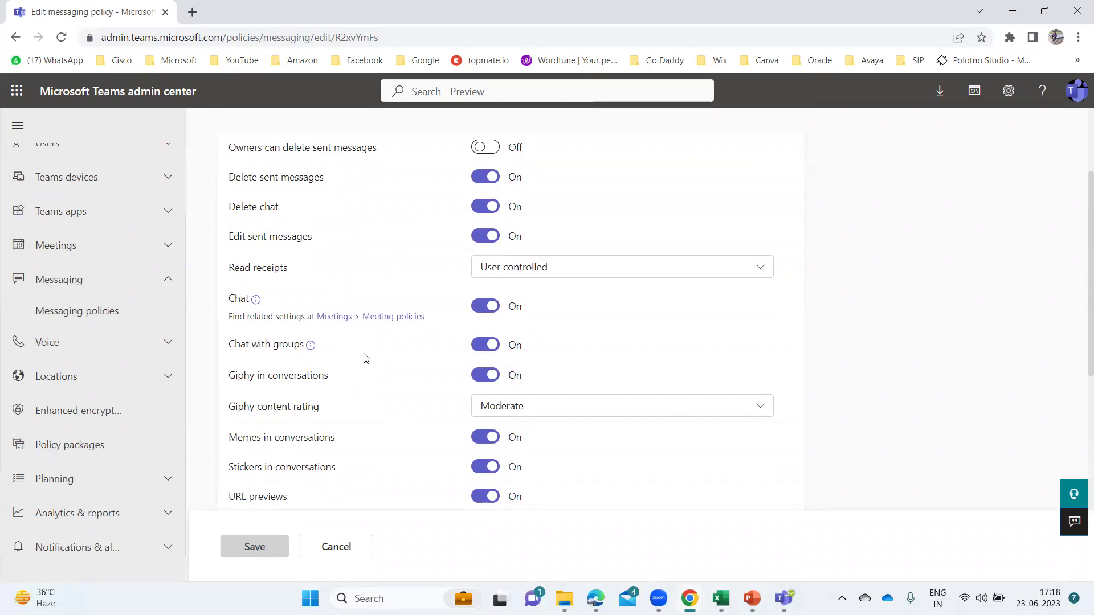
scroll(366, 358, up, 3)
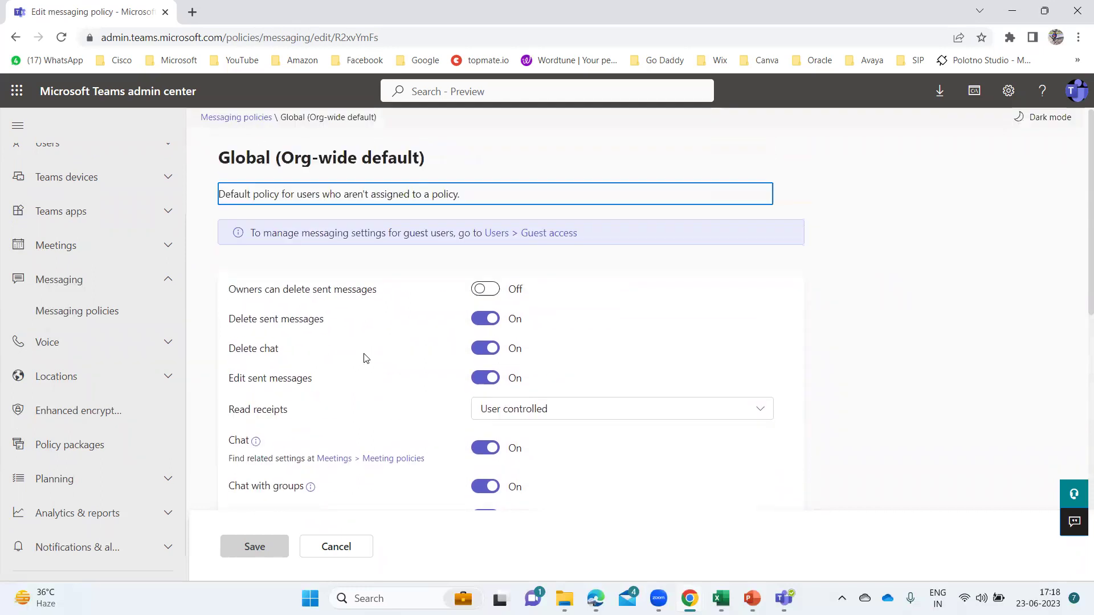
Look through the policy types in the Voice section, from calling policies to voicemail policies, and collapse it again.
click(170, 281)
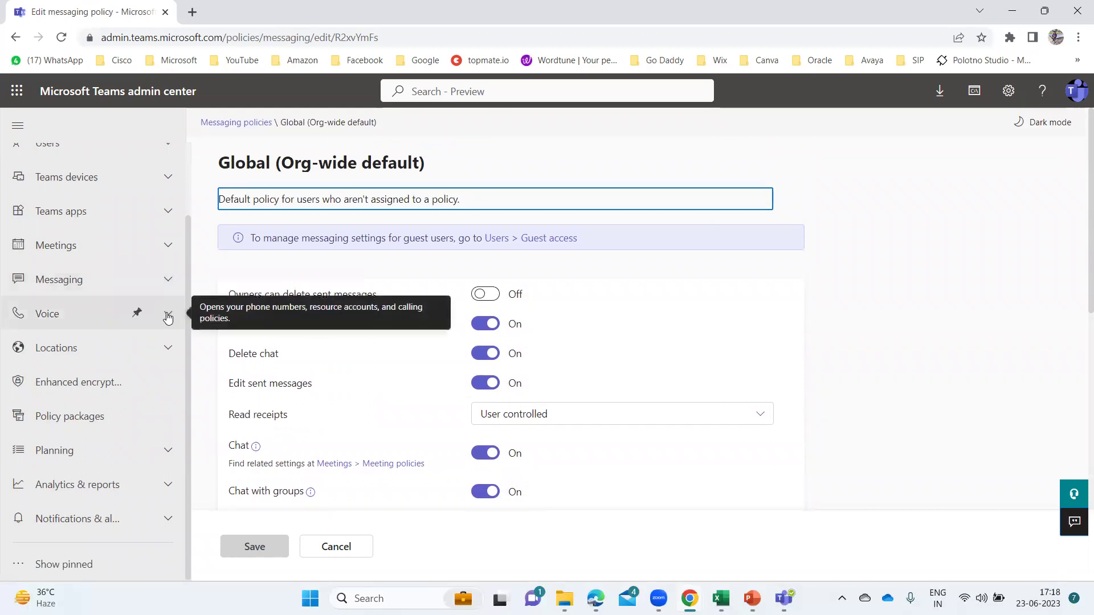
click(167, 318)
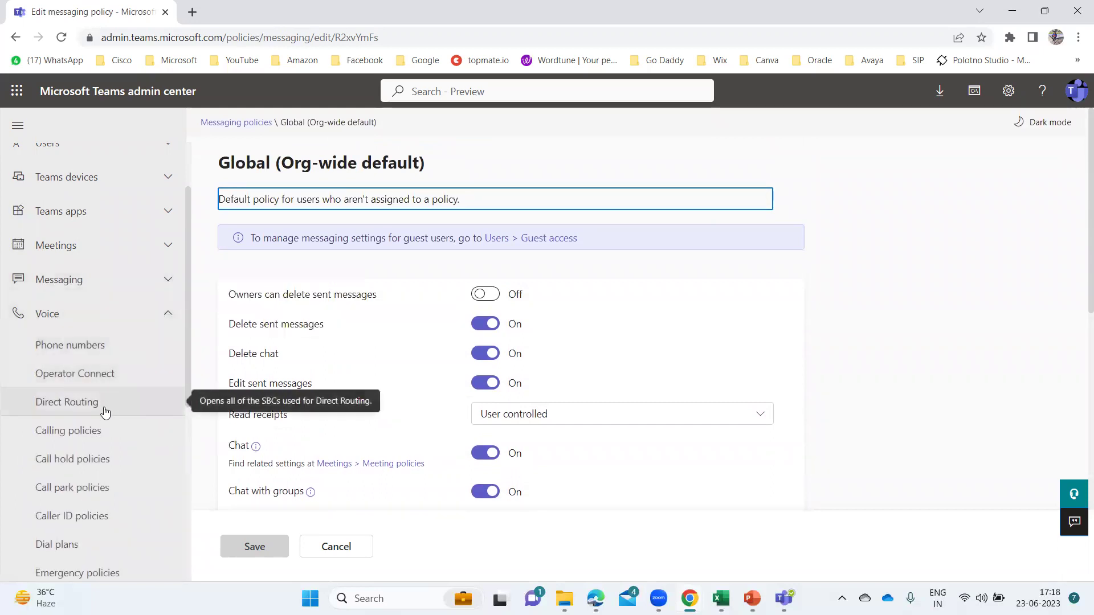
scroll(104, 412, down, 2)
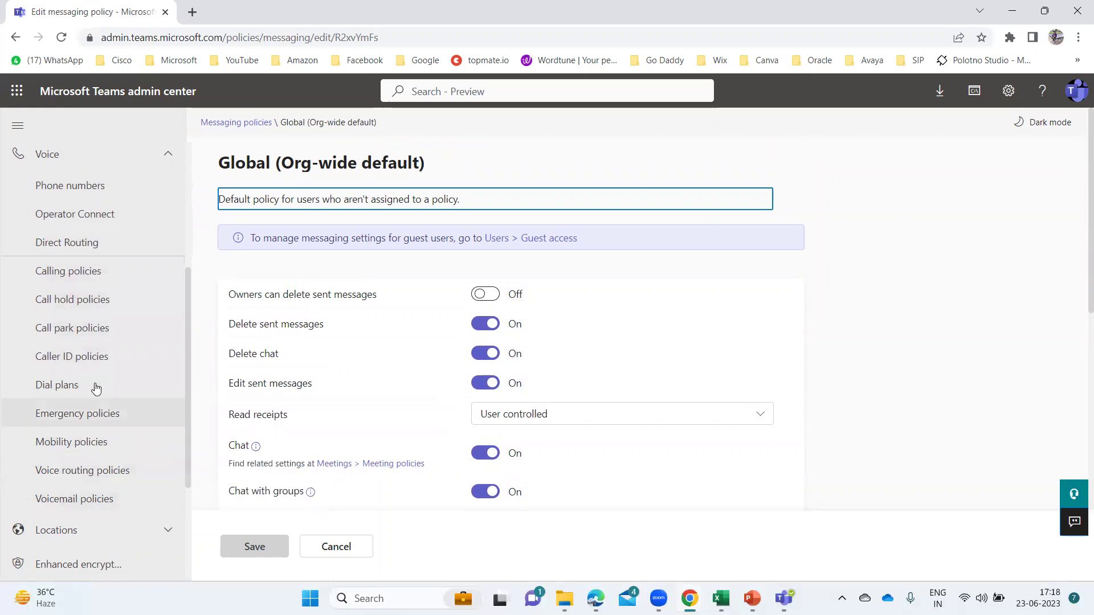
scroll(90, 323, up, 1)
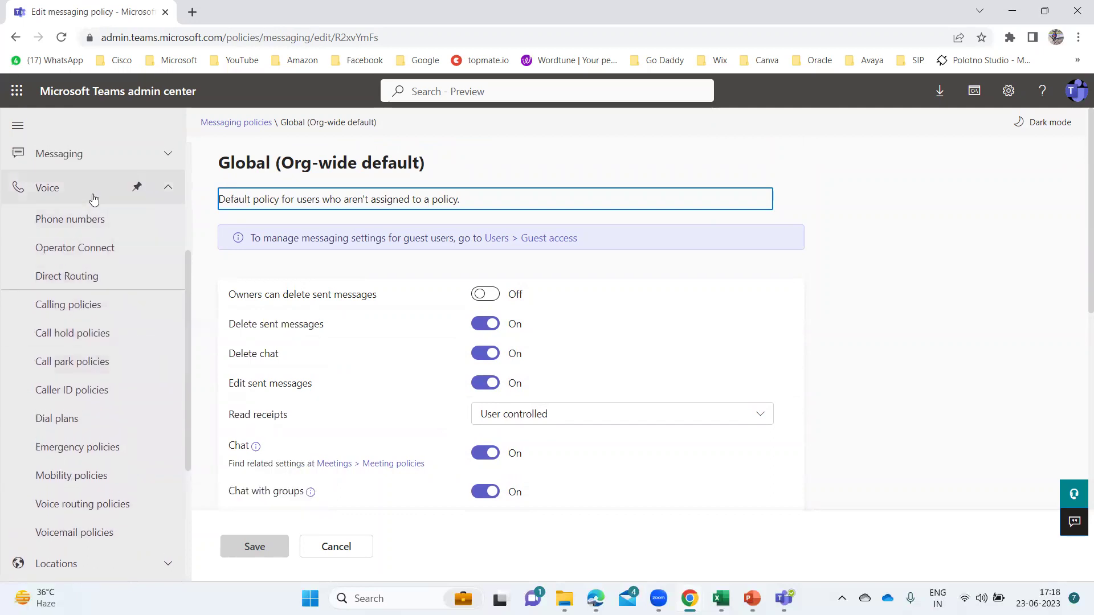
click(167, 190)
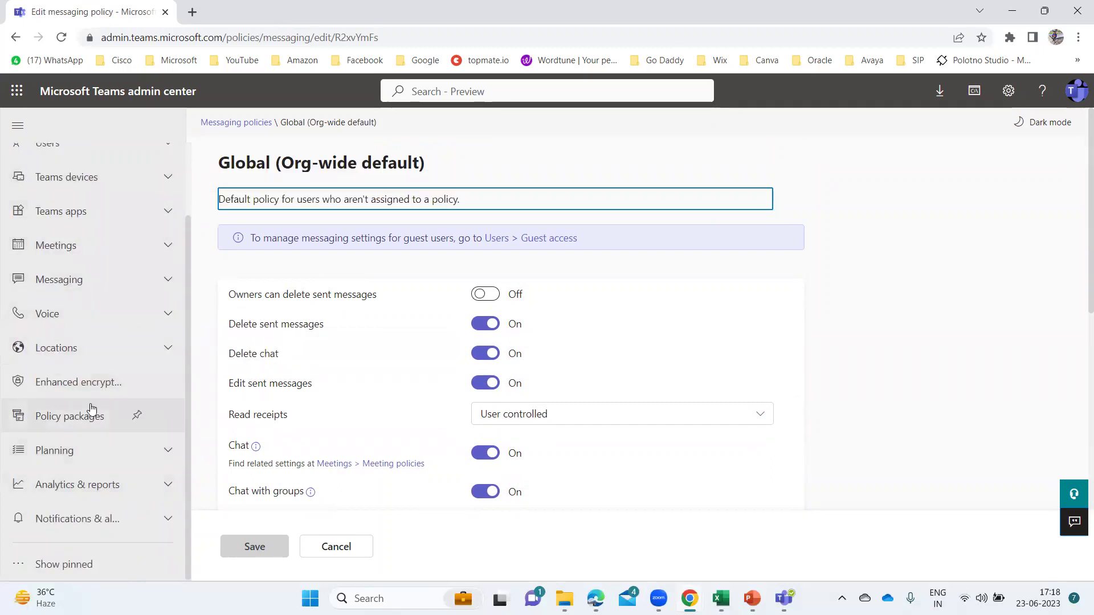
Open Policy packages and examine the summary of default and custom policies and the list of predefined packages.
click(77, 418)
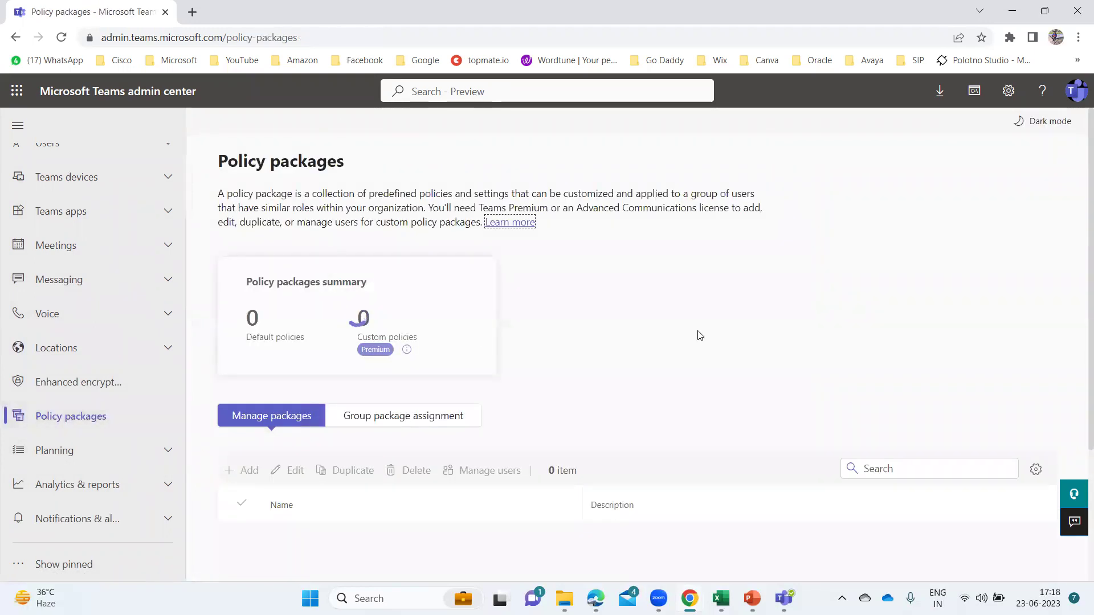
scroll(700, 335, down, 5)
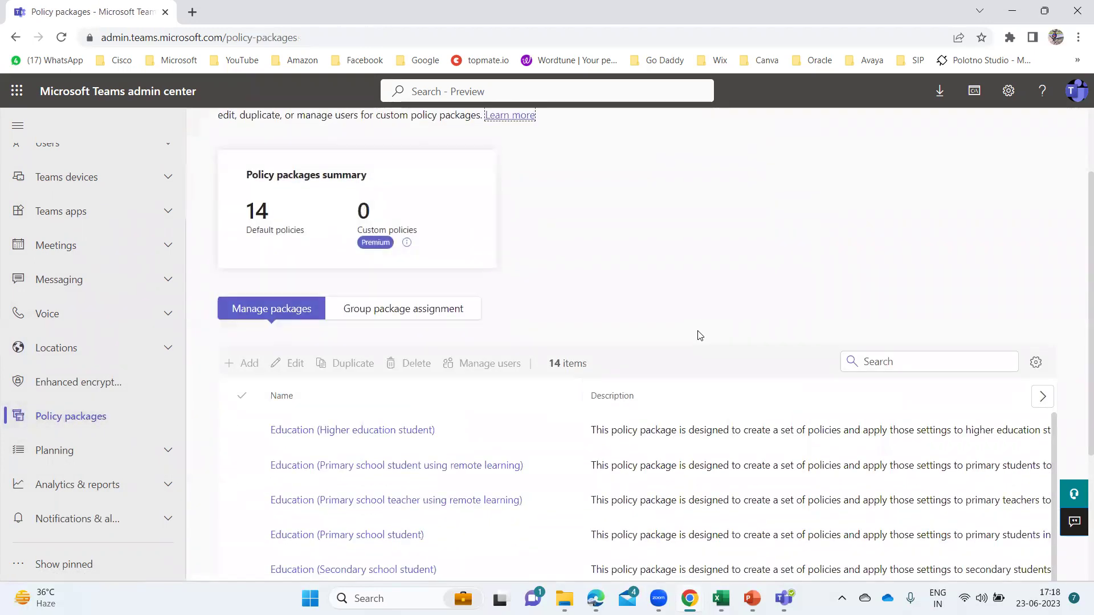
scroll(700, 335, down, 1)
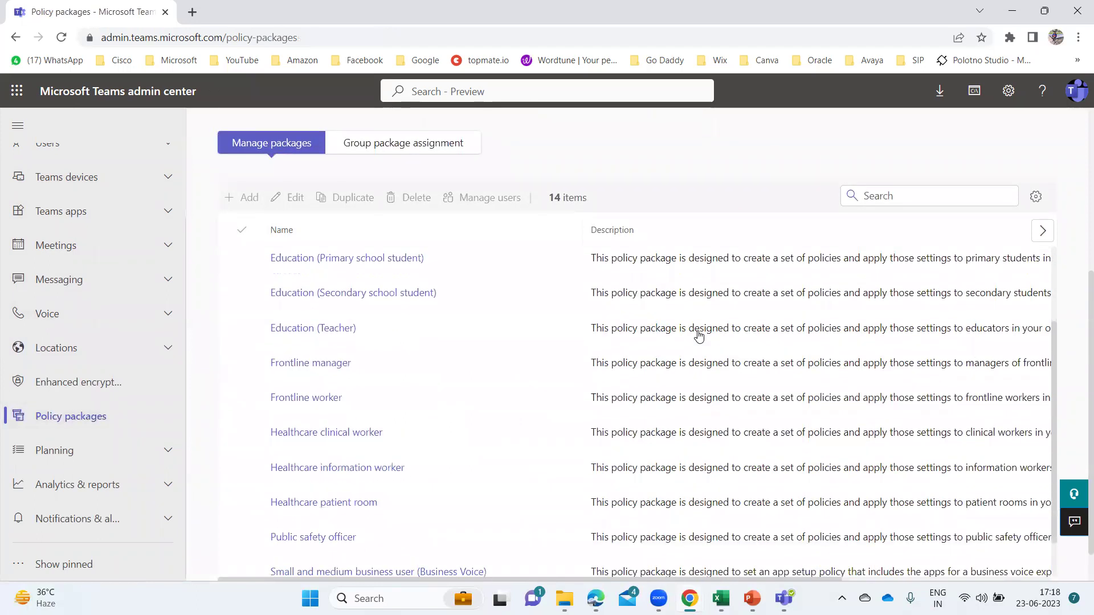
scroll(415, 399, up, 3)
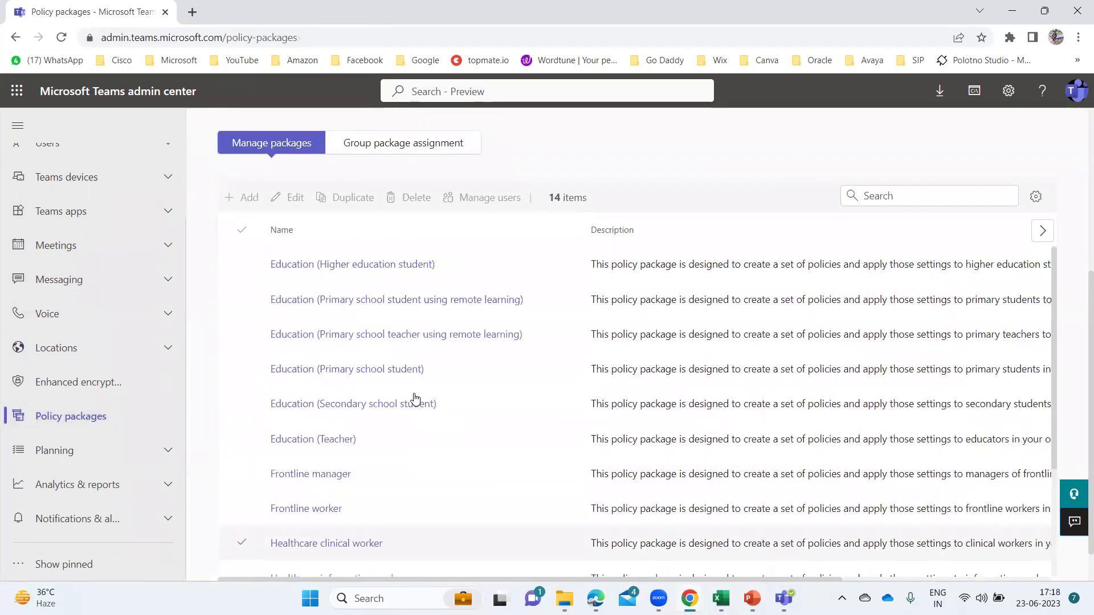
scroll(401, 319, up, 5)
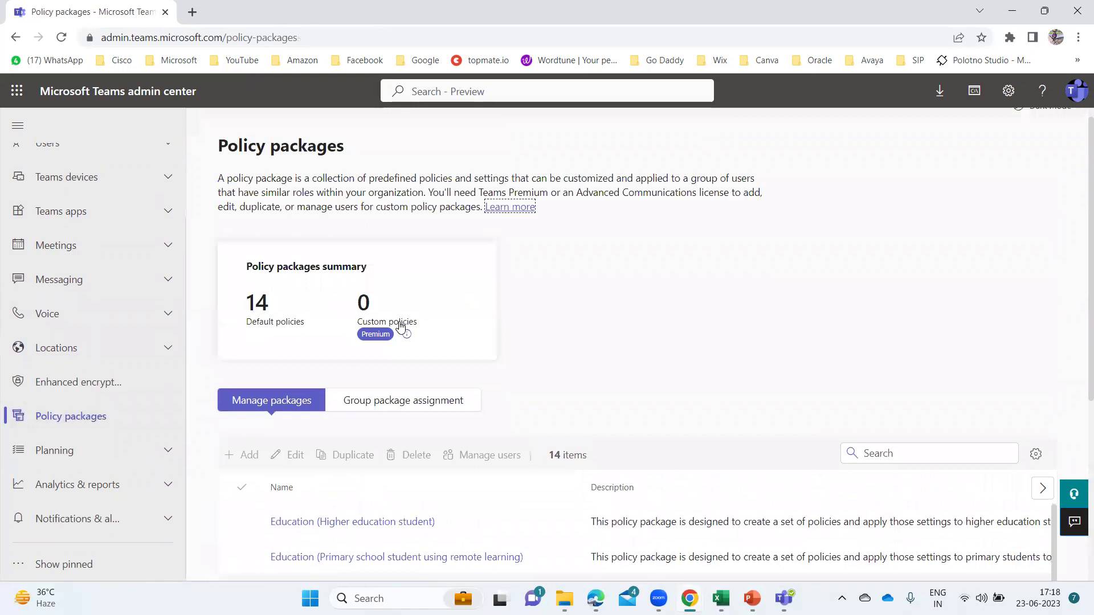
scroll(401, 327, up, 1)
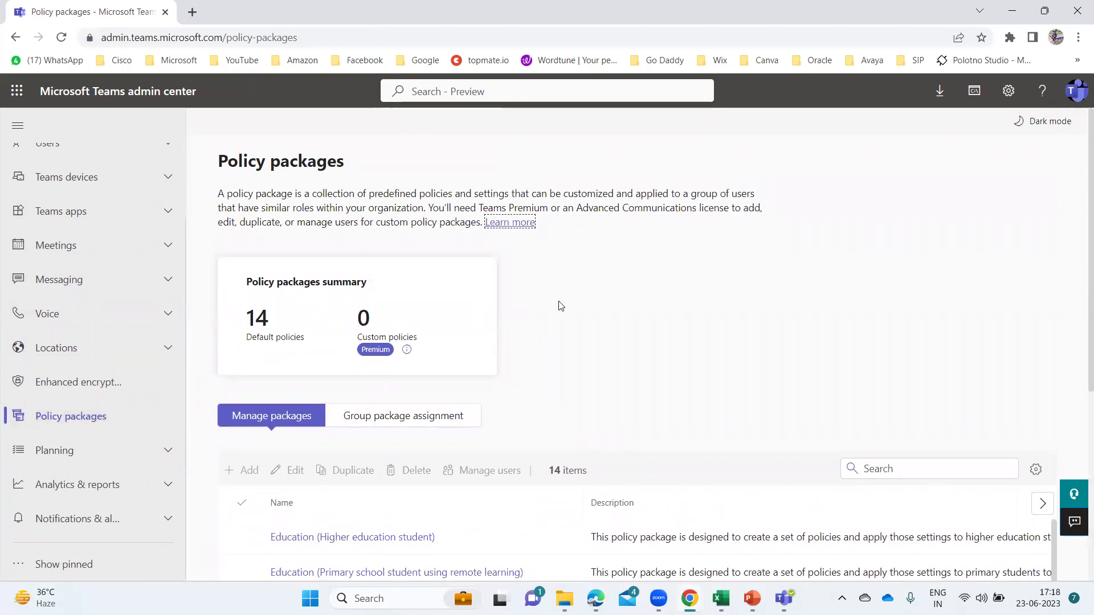
scroll(561, 307, down, 4)
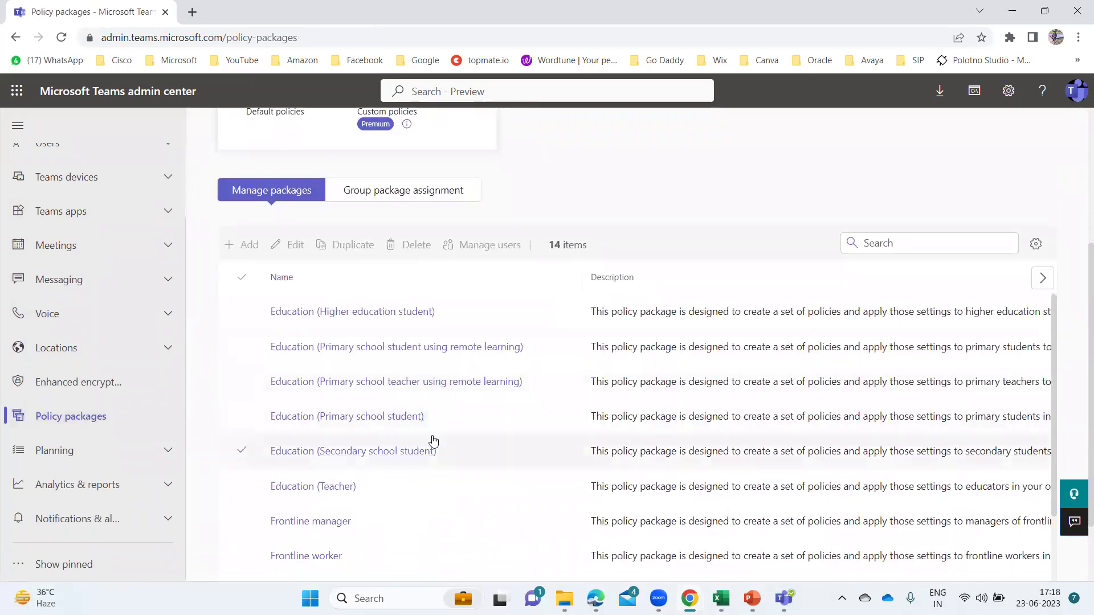
scroll(433, 440, up, 4)
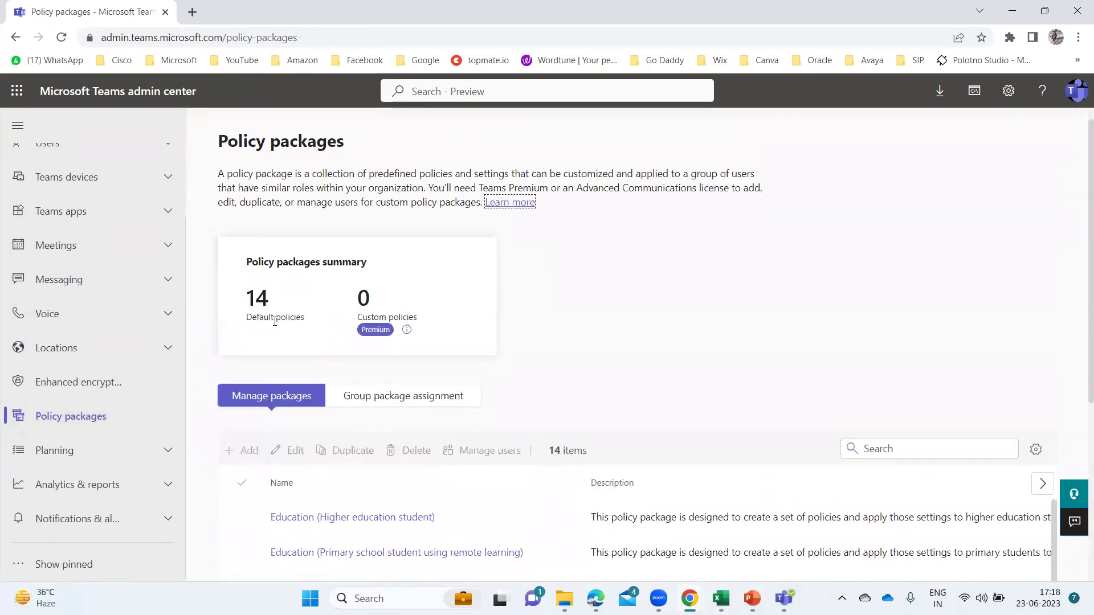
drag(303, 313, 237, 316)
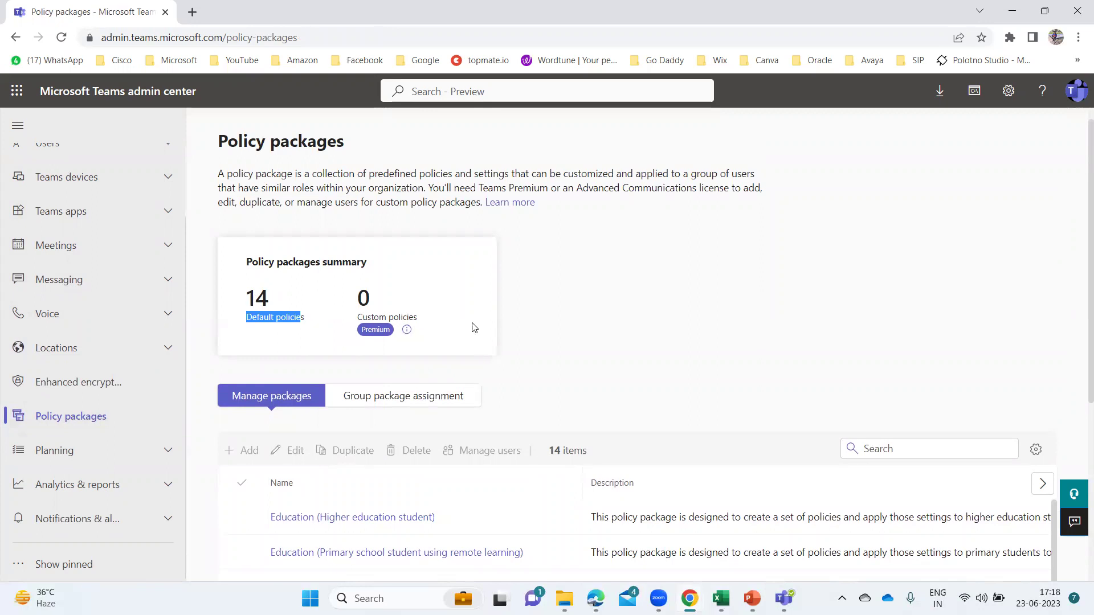
scroll(589, 335, down, 1)
scroll(589, 335, down, 5)
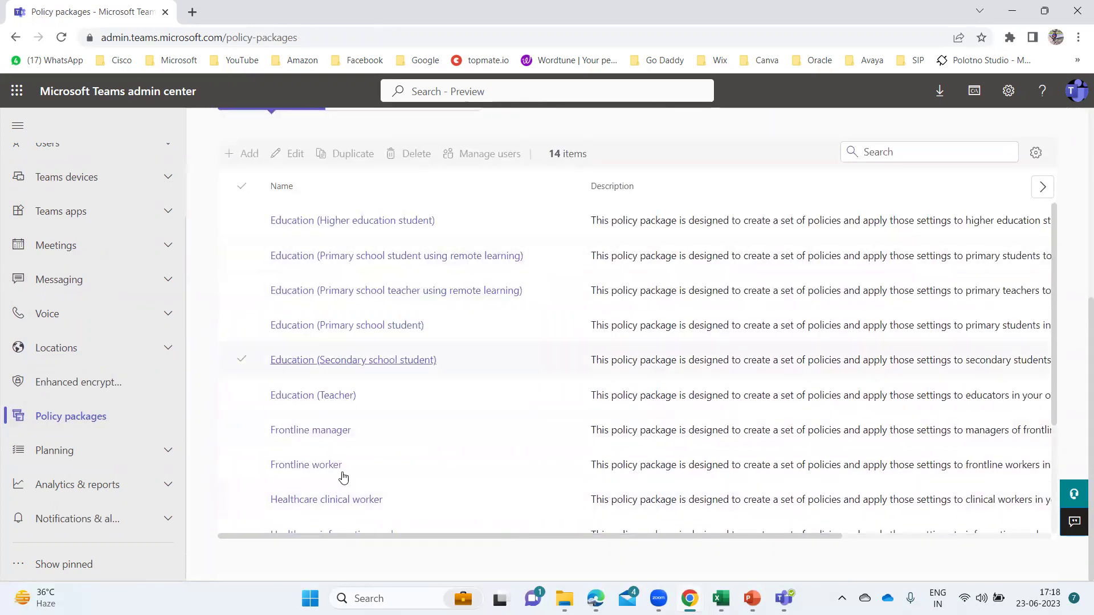
Look through the rest of the predefined policy packages, down to the small and medium business user packages.
scroll(351, 442, down, 3)
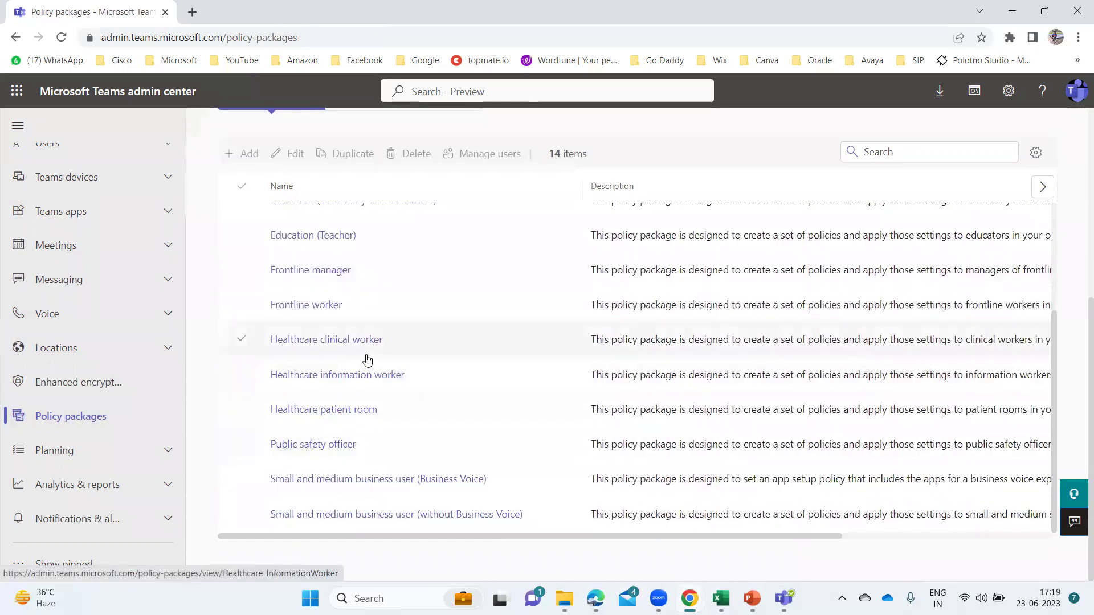
scroll(367, 360, up, 3)
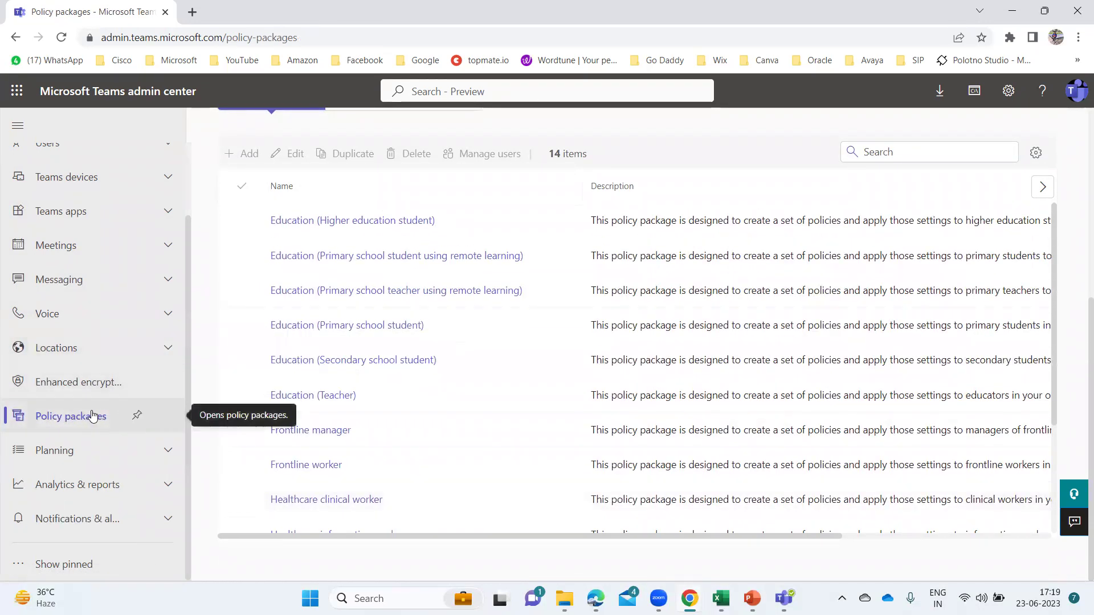
Open the first listed user's profile from Manage users and show the policies assigned to that user.
scroll(93, 416, up, 2)
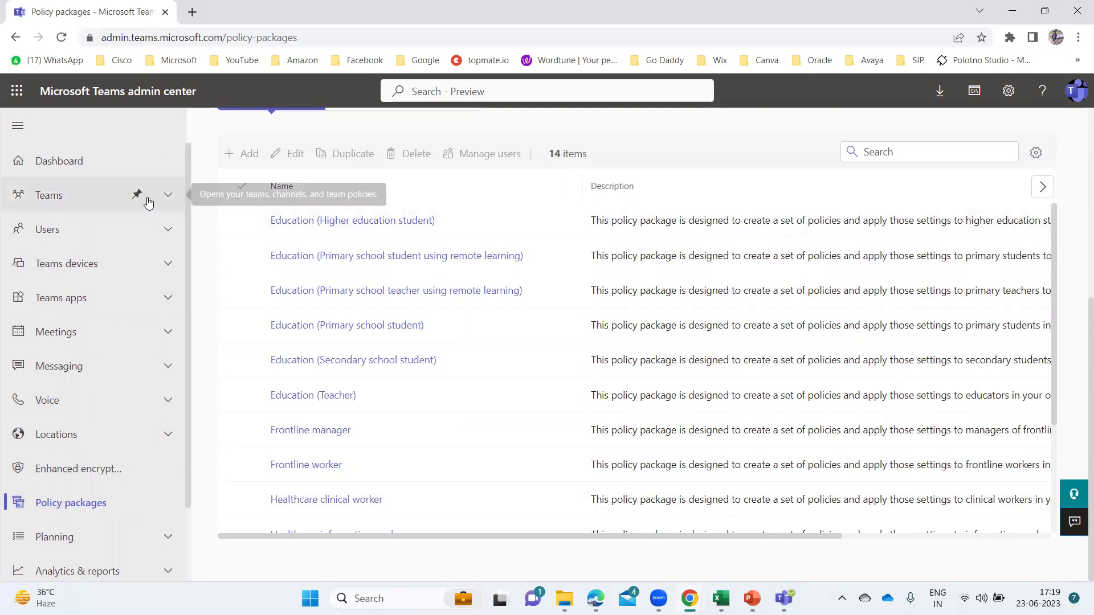
click(167, 230)
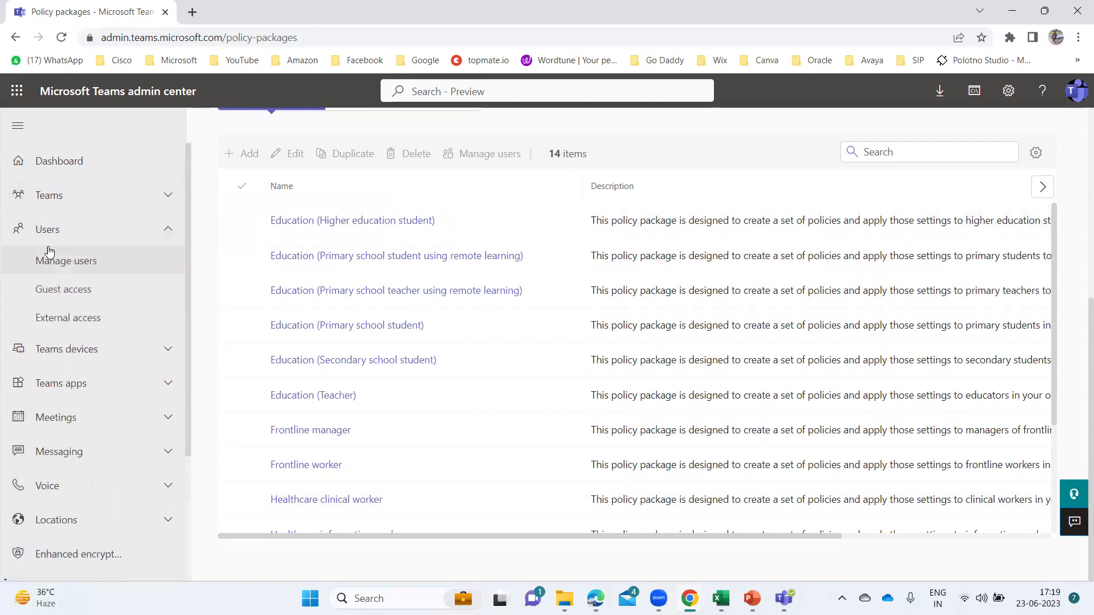
click(76, 262)
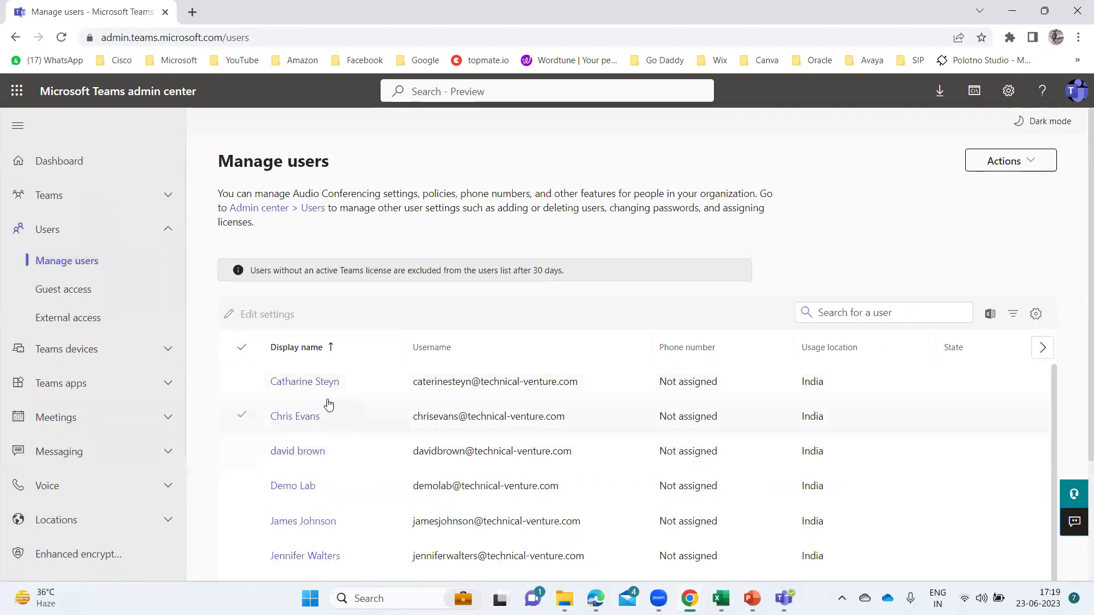
click(317, 386)
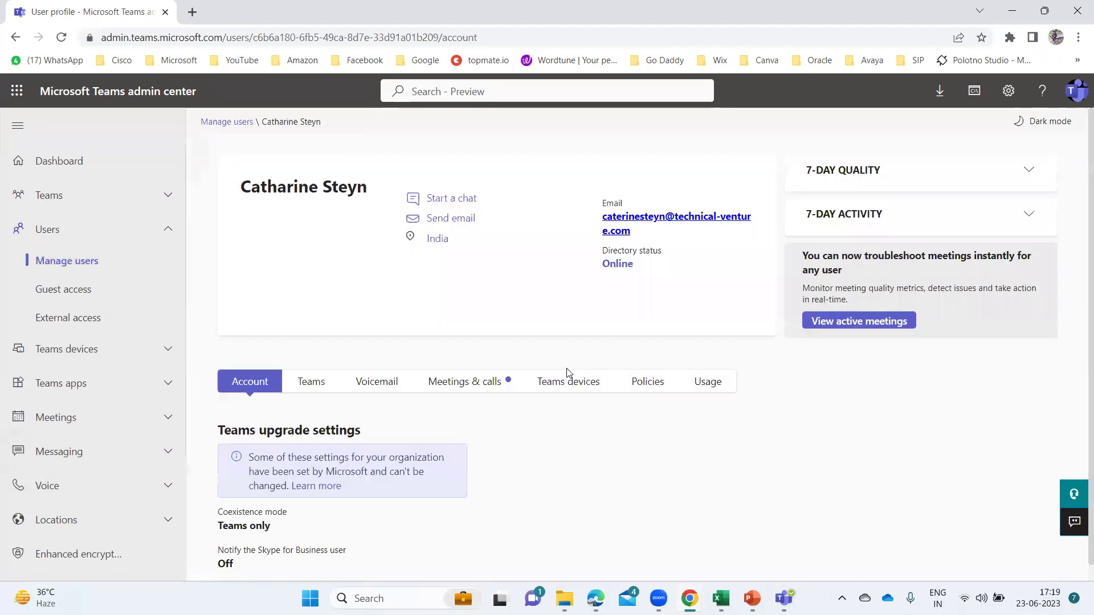
click(654, 387)
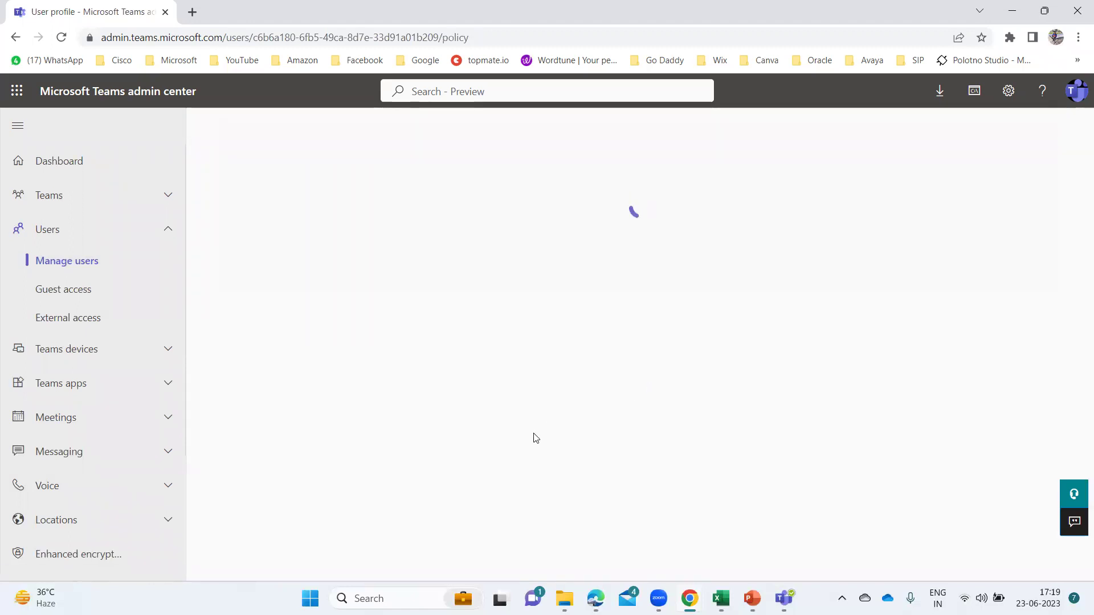
scroll(477, 448, down, 4)
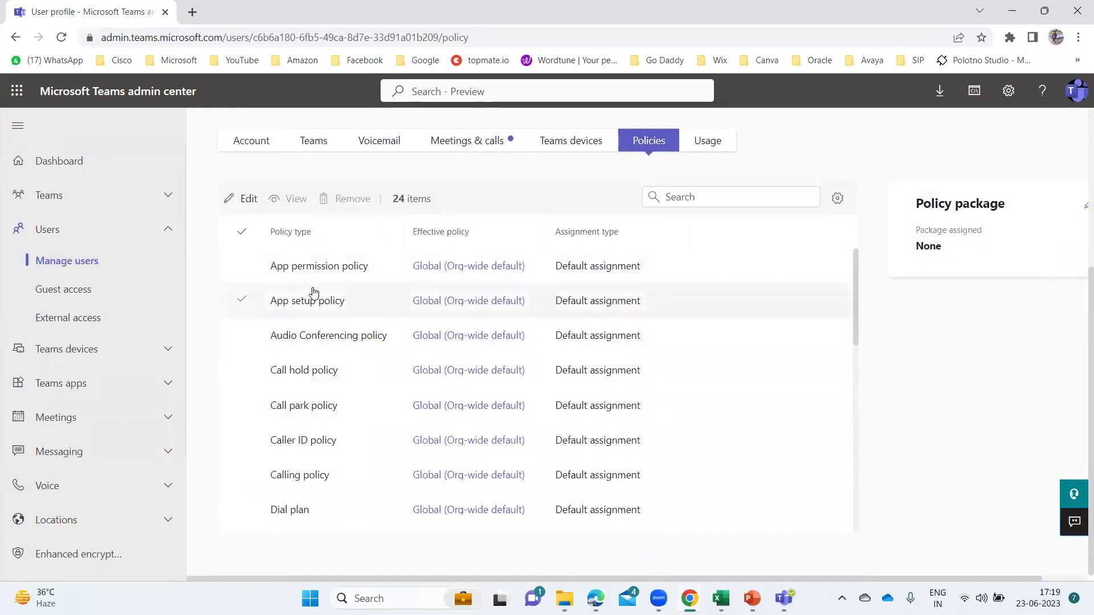
Select the user's App permission policy, view its Global (Org-wide default) settings, and go up to the App permission policies list.
click(244, 267)
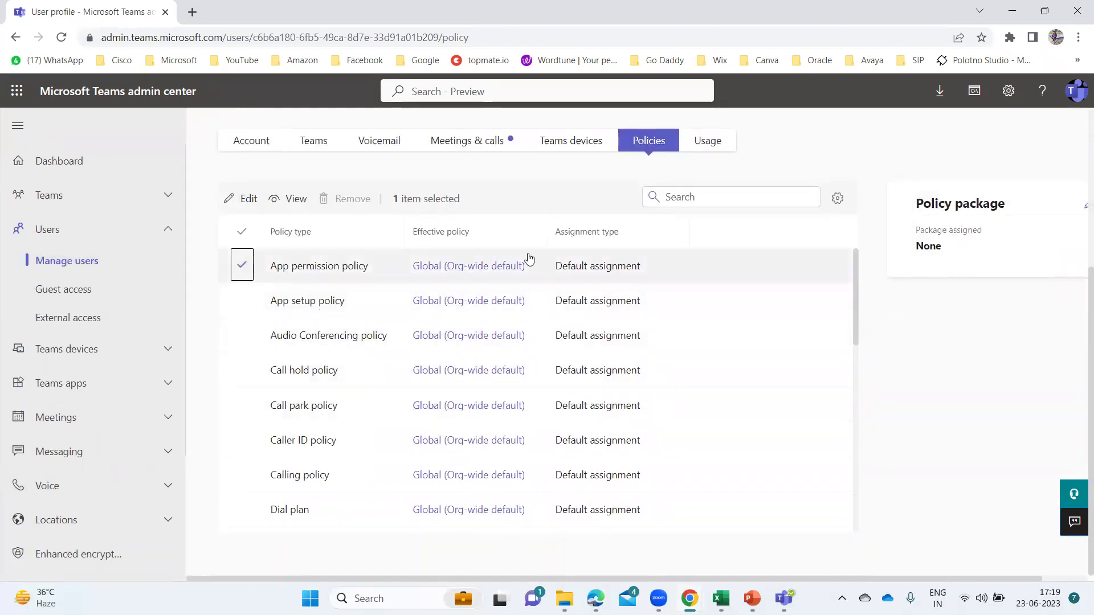
click(462, 266)
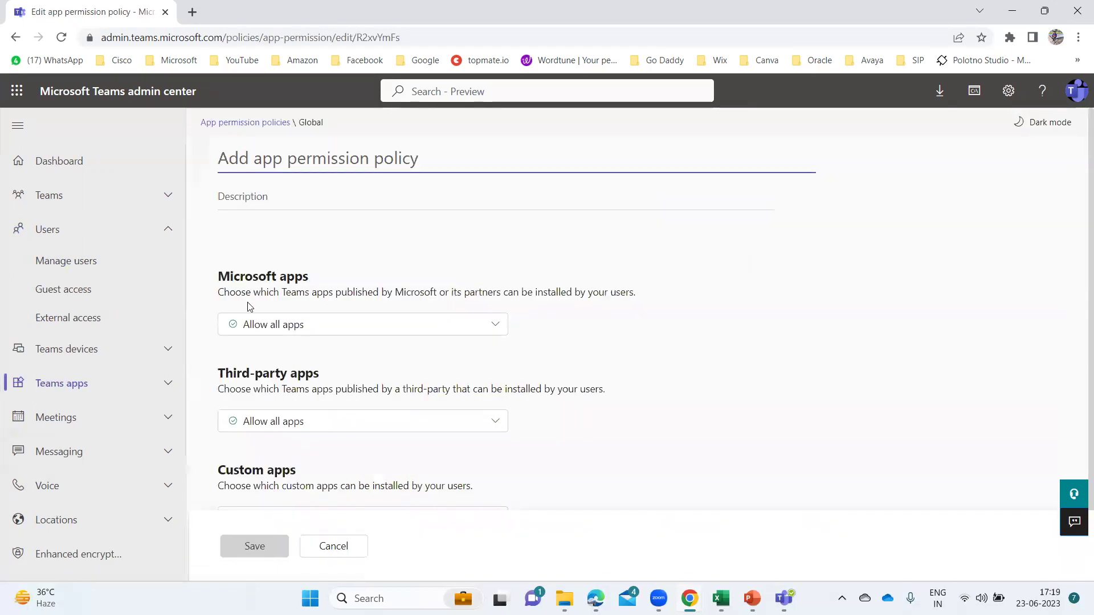
click(266, 122)
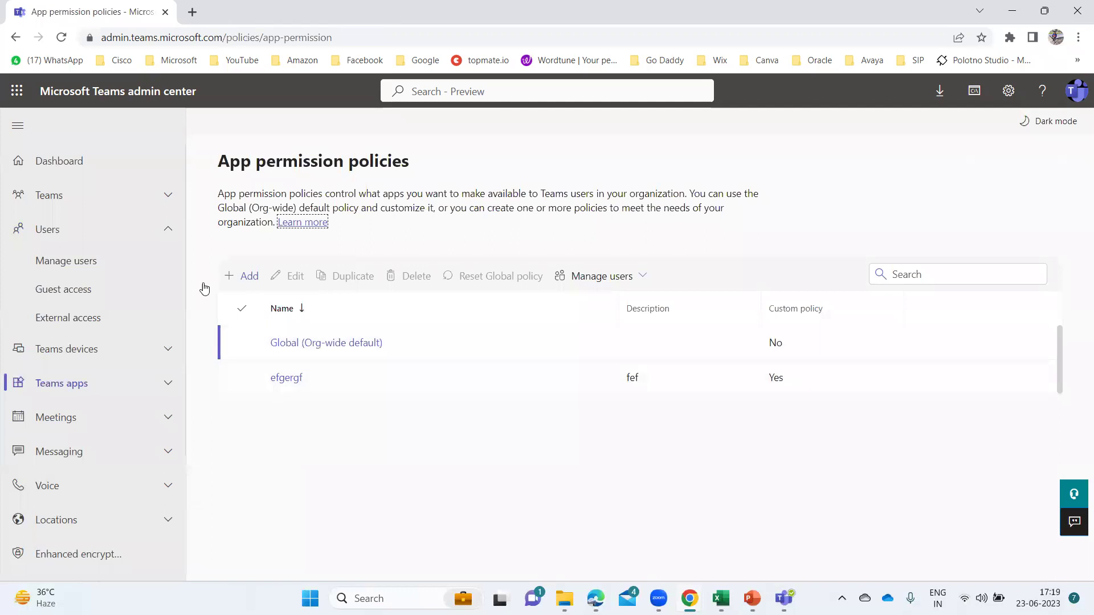
Return to the first user's profile through Manage users and show the assigned policies again.
click(66, 268)
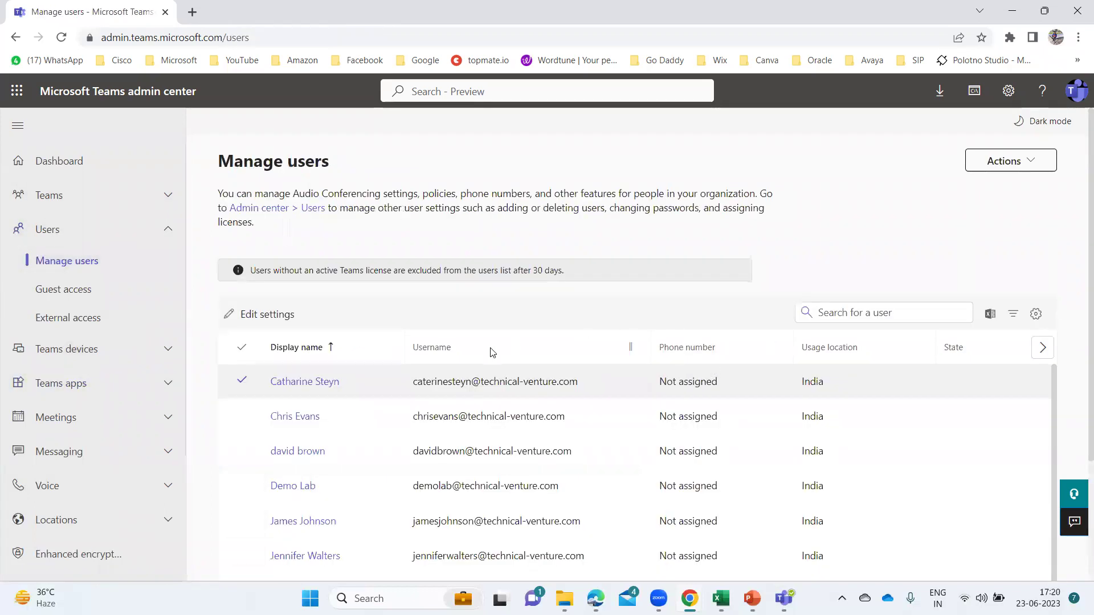
click(285, 381)
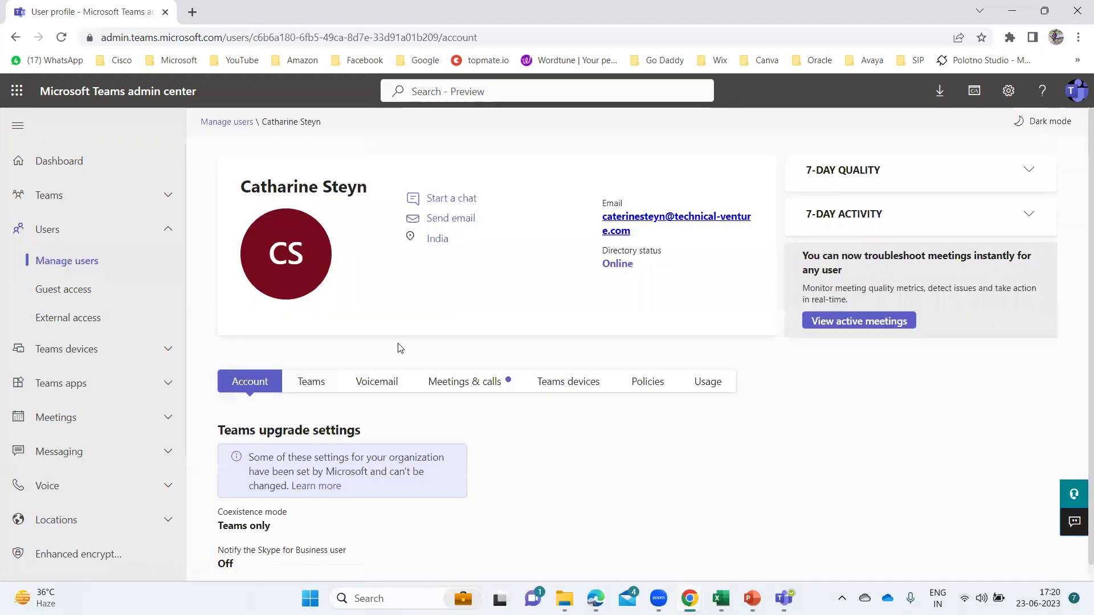
click(582, 385)
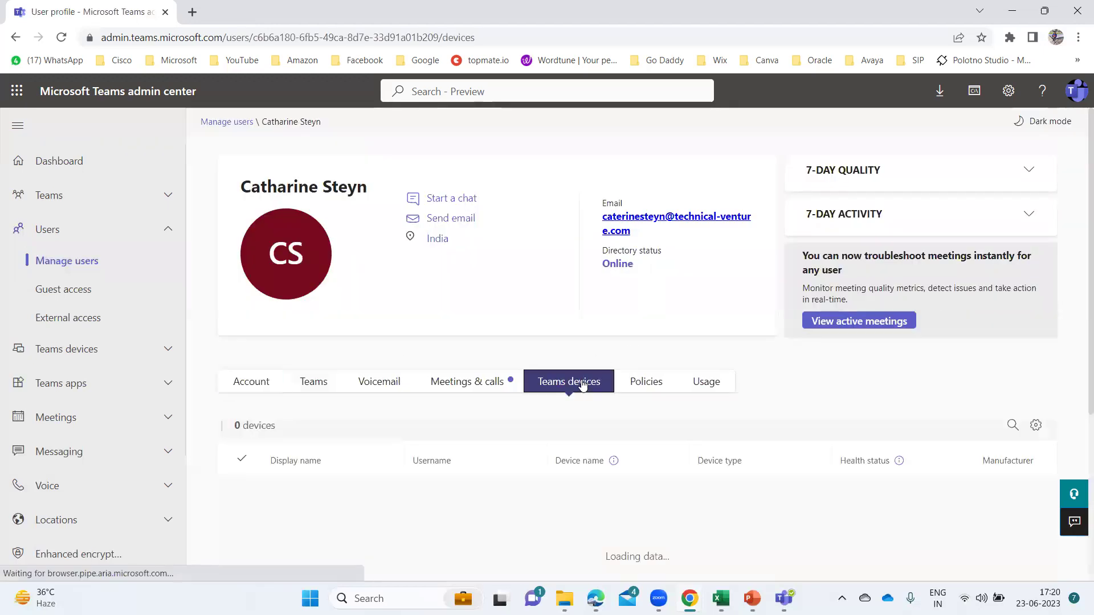
click(636, 384)
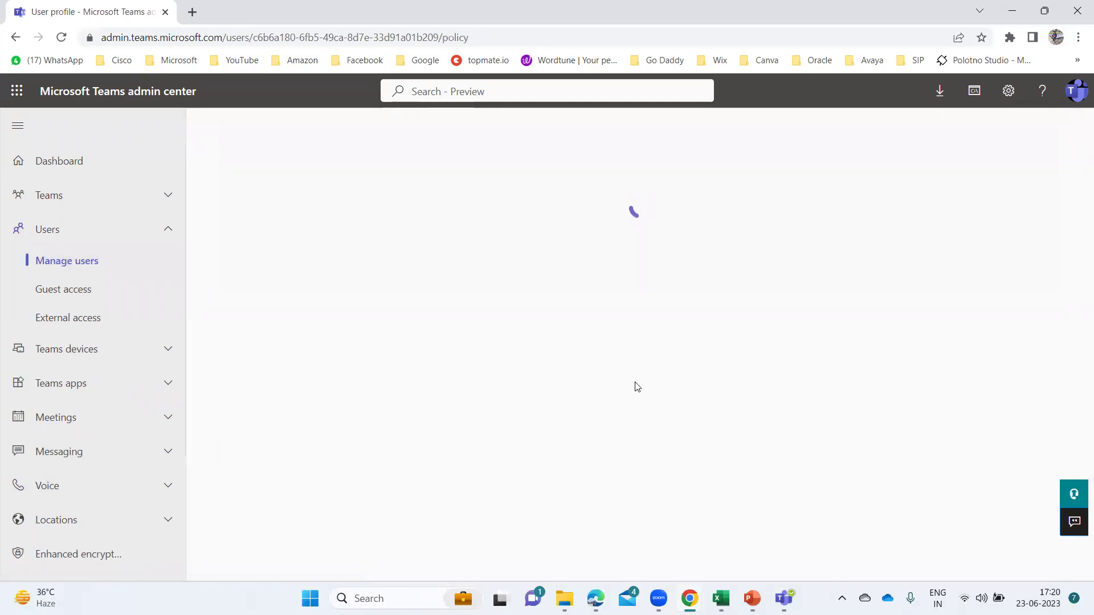
scroll(414, 426, down, 4)
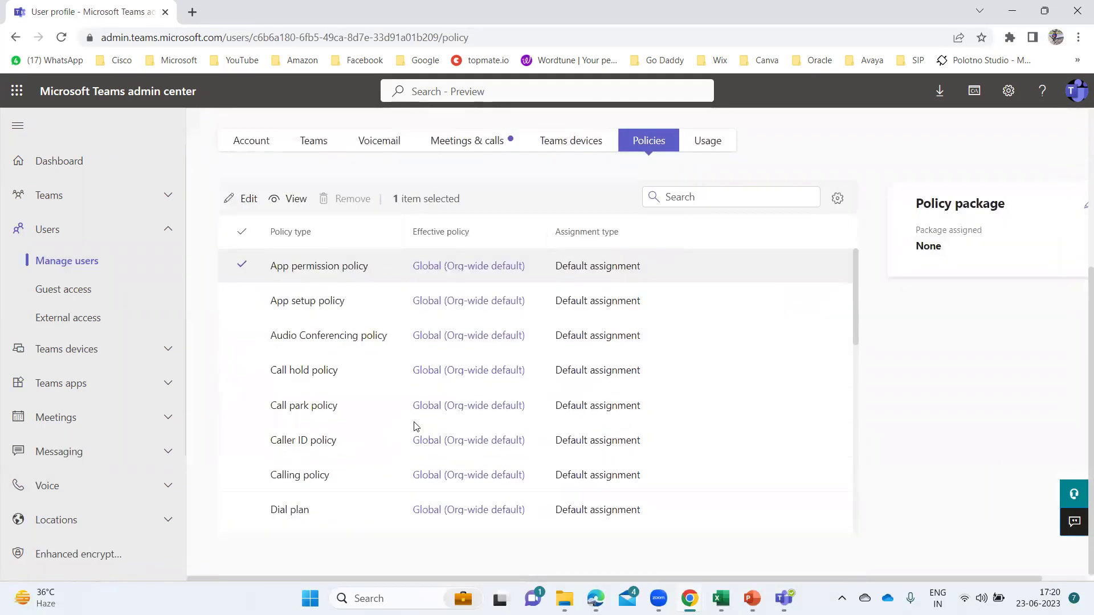
Open the assignment editor for the user's App permission policy, view the policies available for selection, and cancel without applying.
click(243, 269)
click(243, 269)
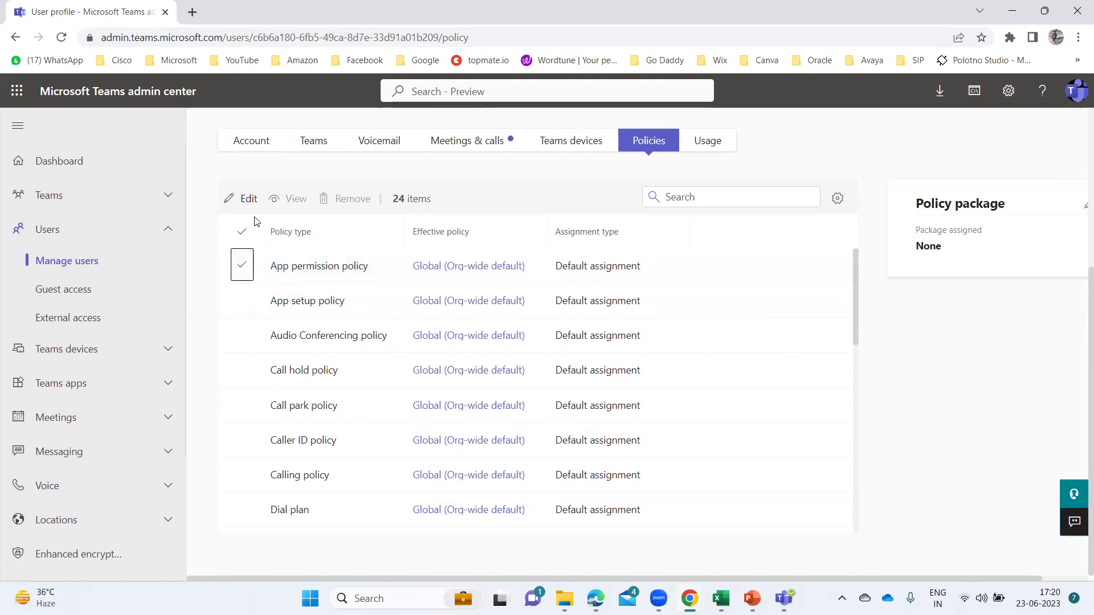
click(242, 268)
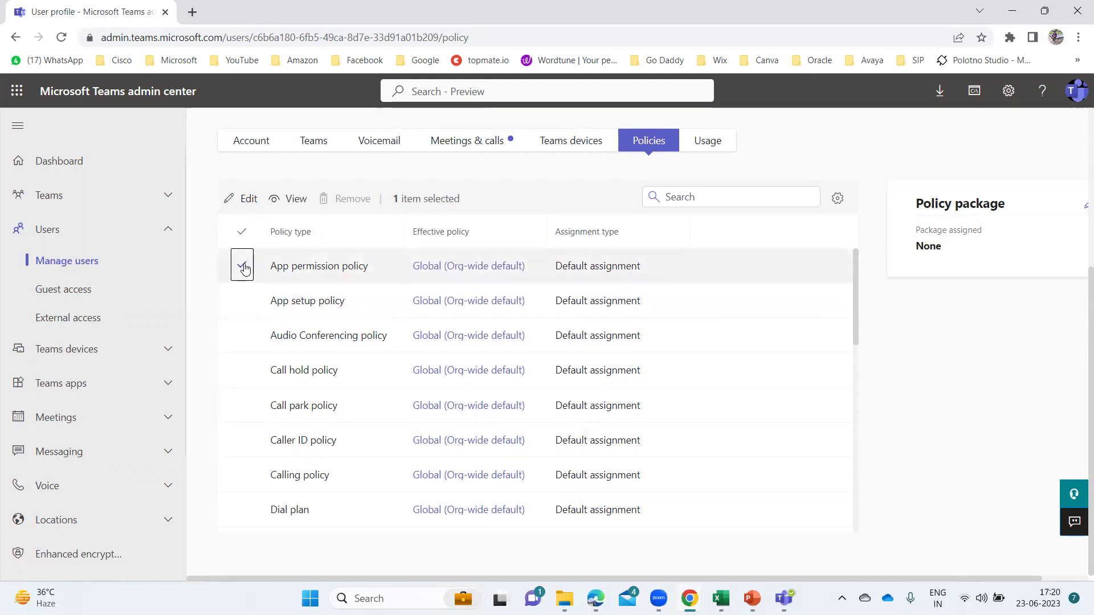
click(248, 199)
click(1053, 204)
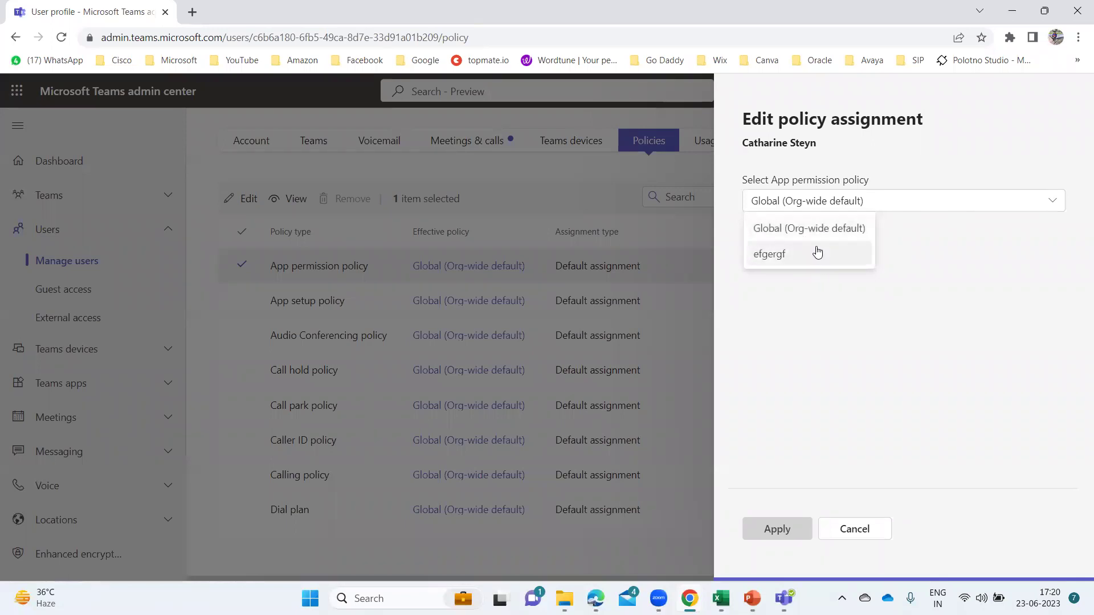
click(849, 317)
click(845, 533)
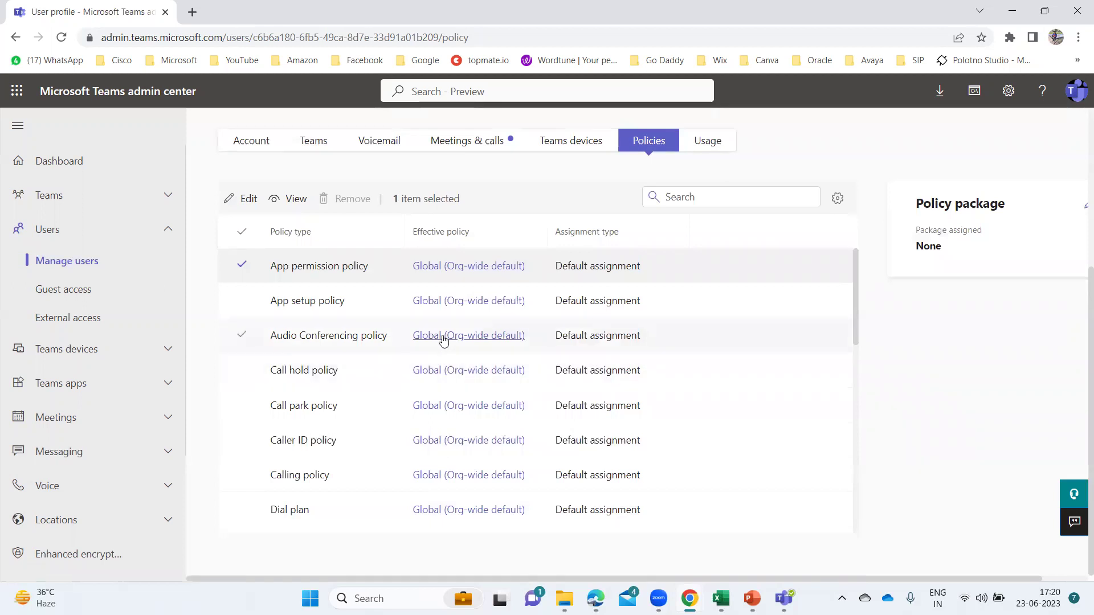
Return to the start of the user's profile page and switch to the presentation's Conclusion slide.
scroll(386, 315, up, 3)
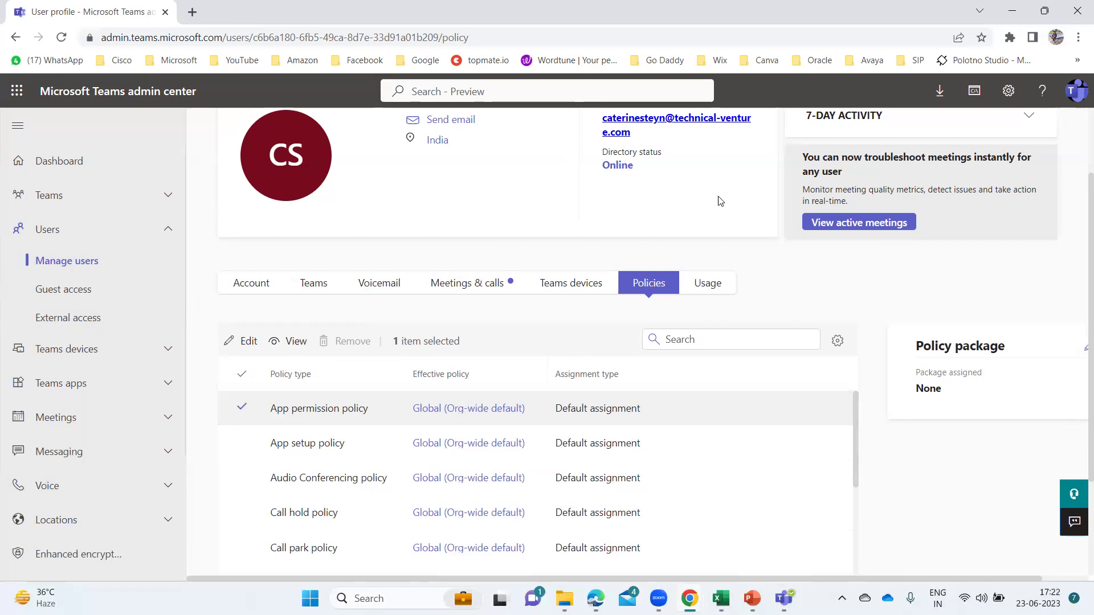
scroll(789, 288, up, 2)
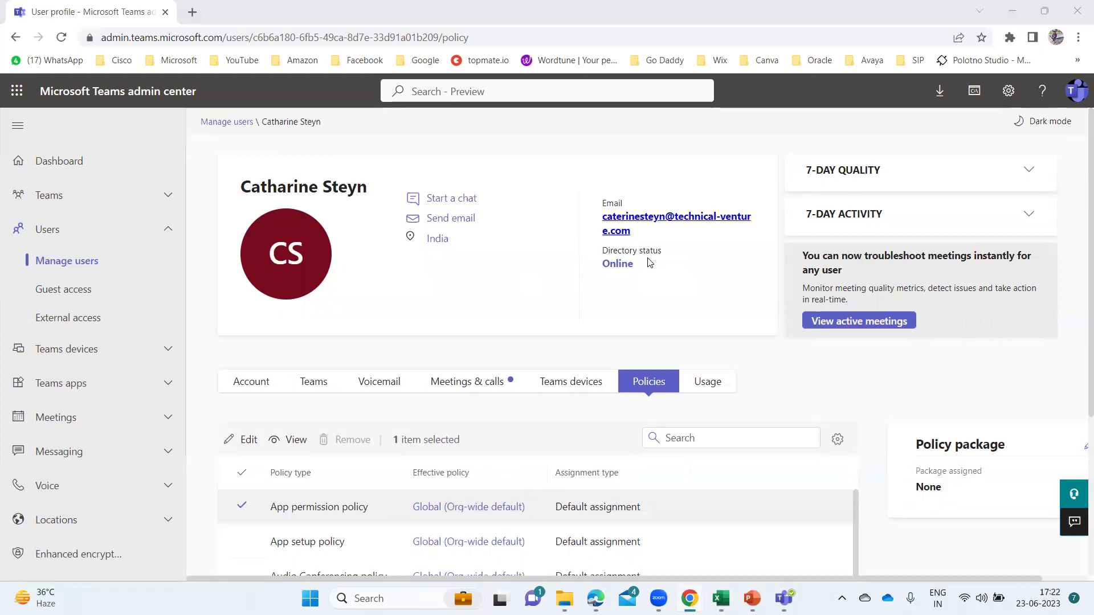
key(alt+Tab)
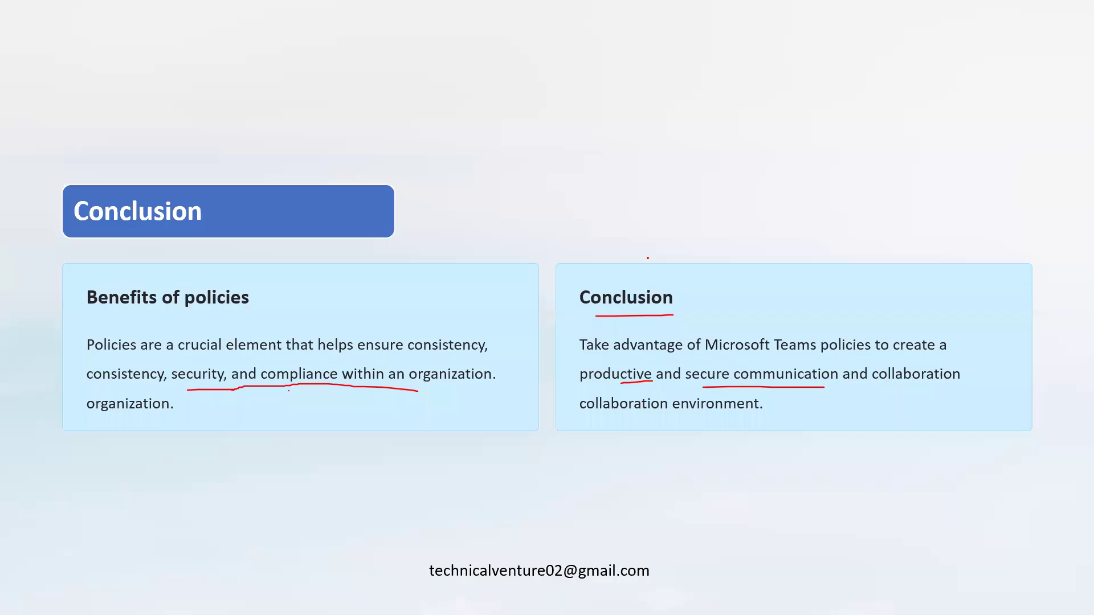